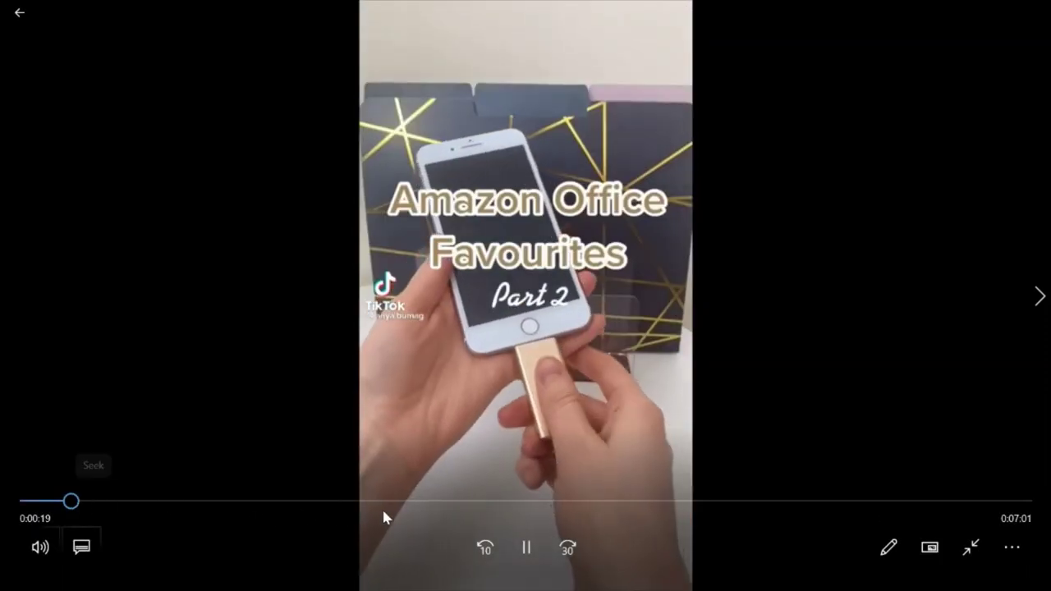
Step: Skim through the downloaded TikTok Amazon finds video up to its end and close the player
click(422, 501)
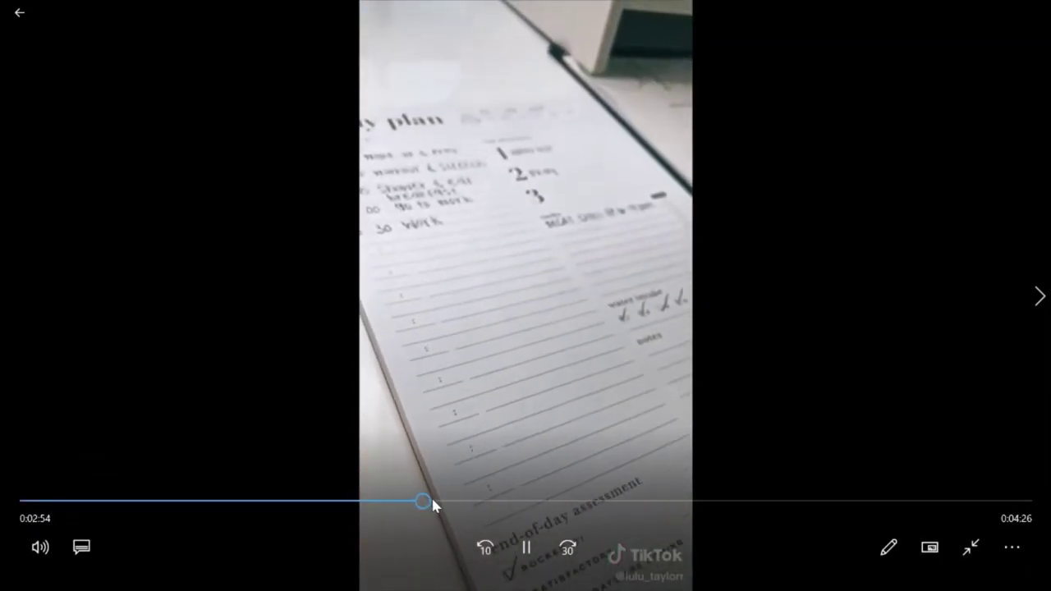
drag(429, 503, 869, 501)
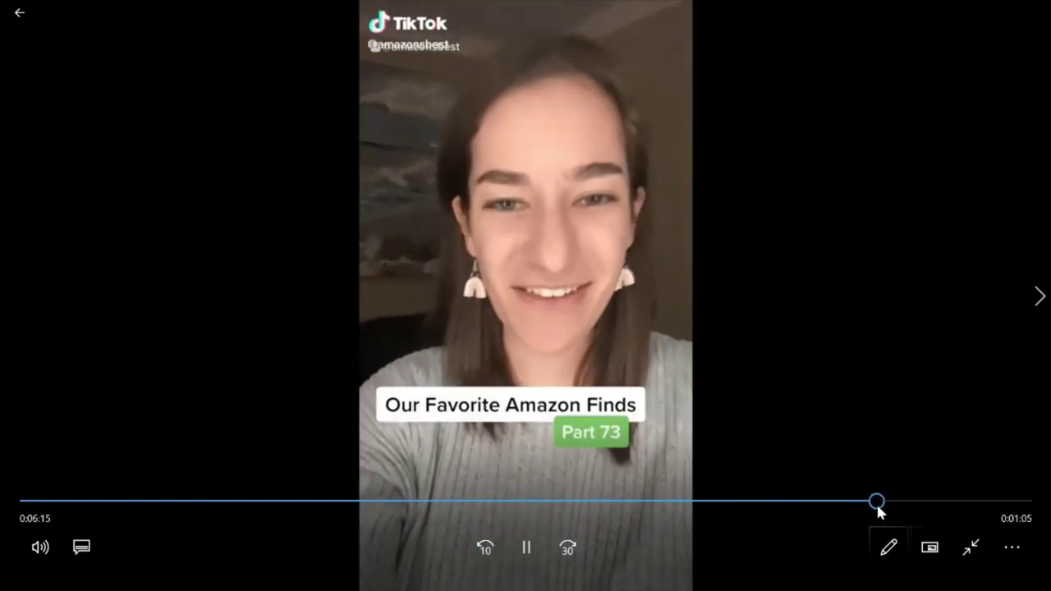
drag(875, 501, 939, 502)
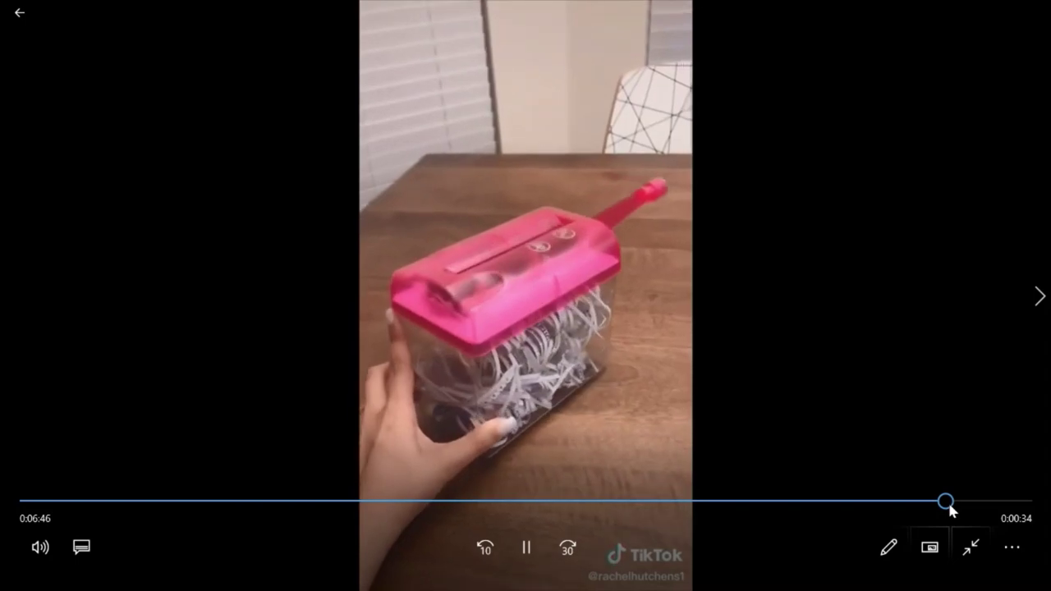
drag(950, 502, 986, 499)
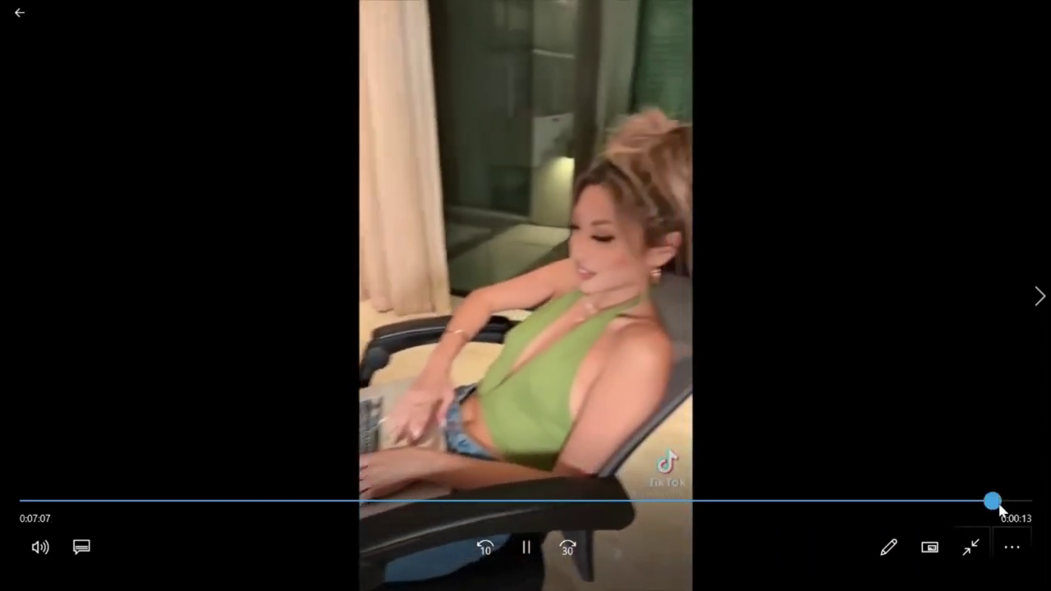
drag(1001, 509, 1021, 504)
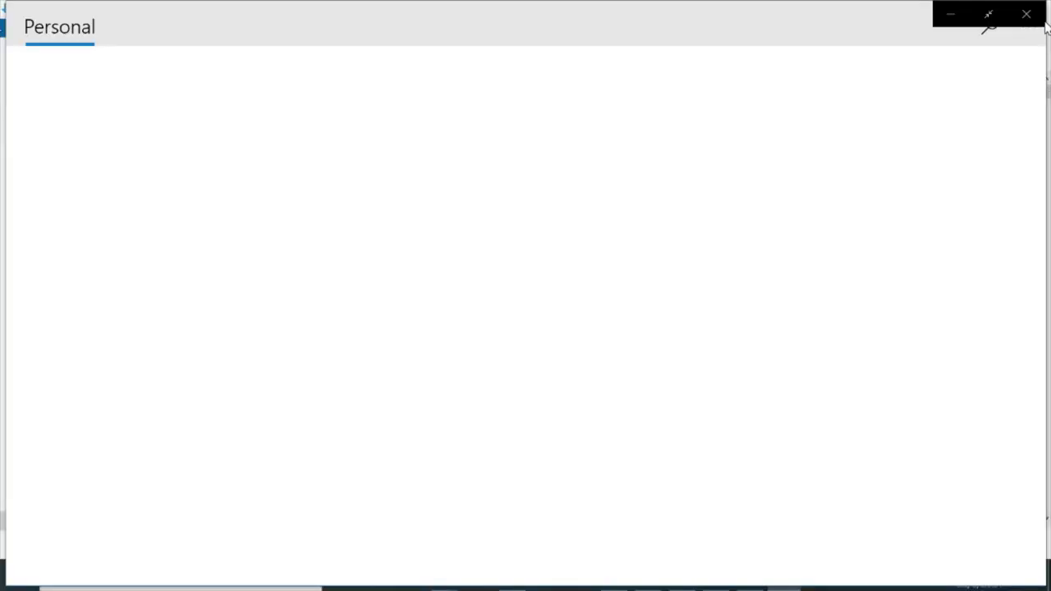
click(1033, 11)
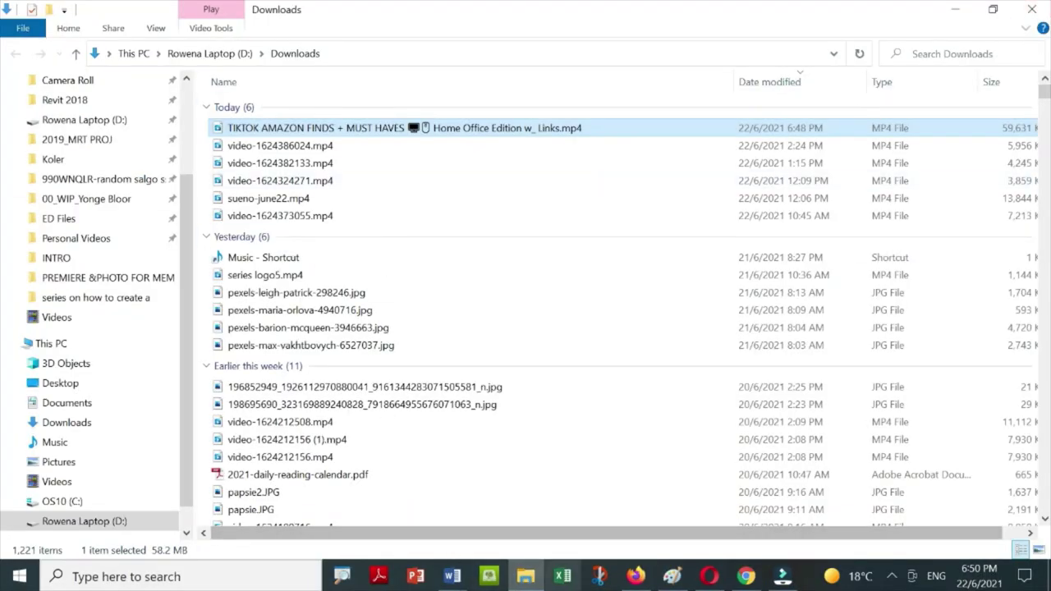
Step: Switch to Filmora and import the "TIKTOK AMAZON FINDS + MUST HAVES" home office video from the Downloads folder
click(784, 577)
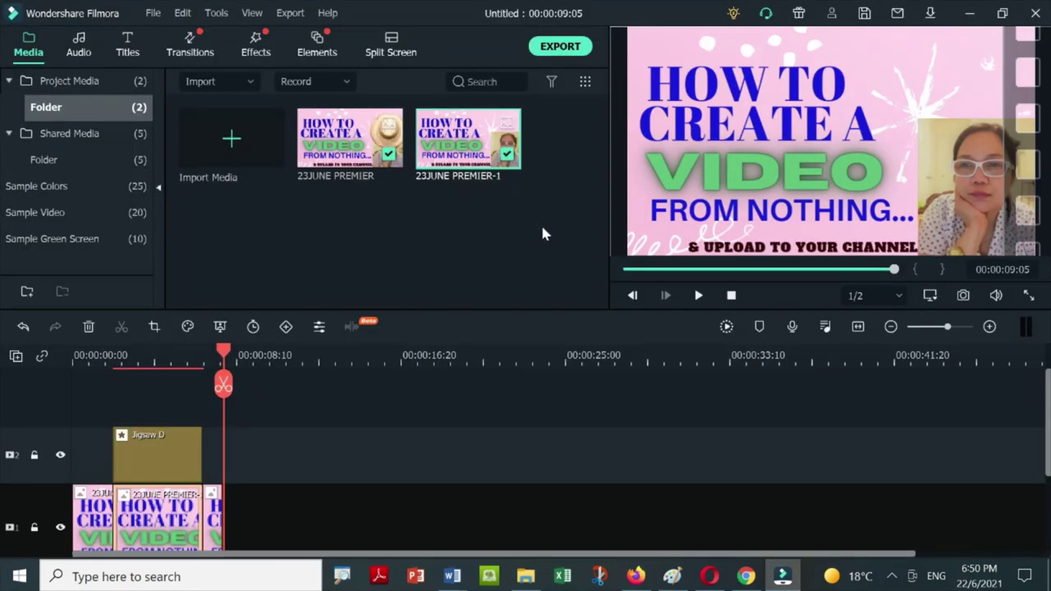
click(247, 81)
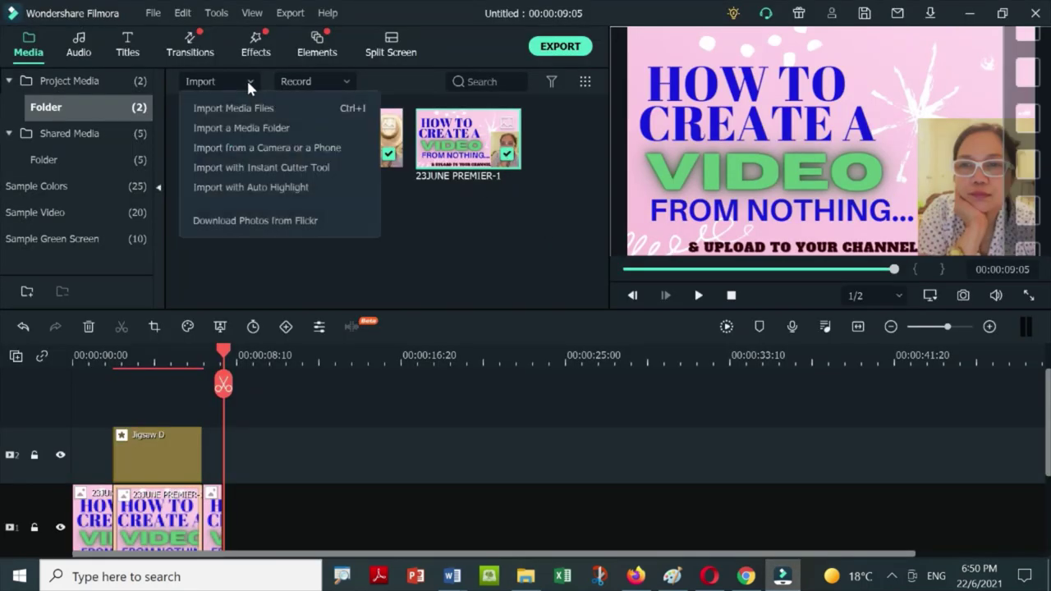
click(251, 109)
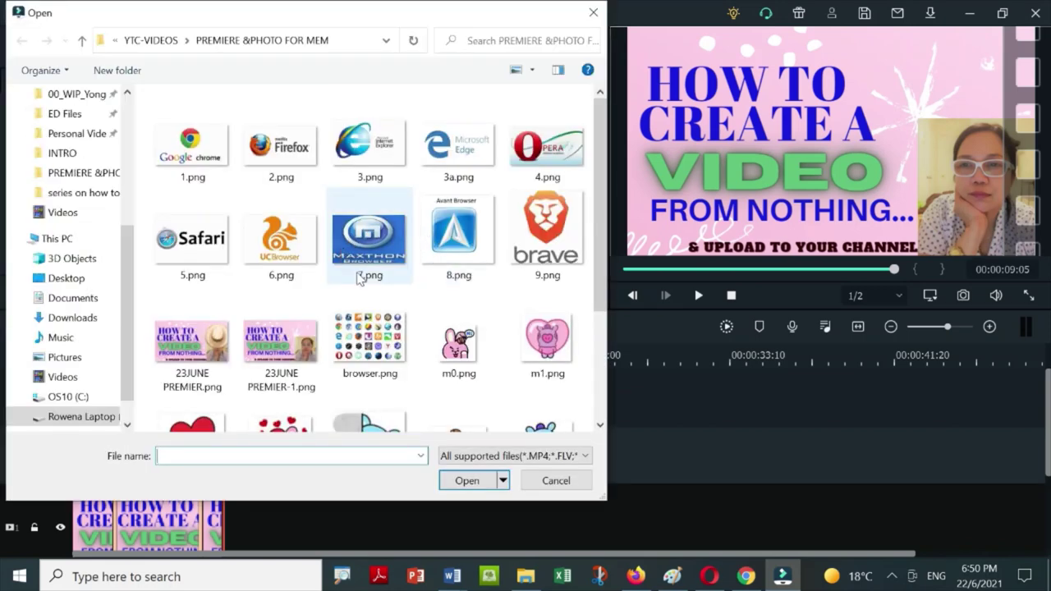
click(72, 320)
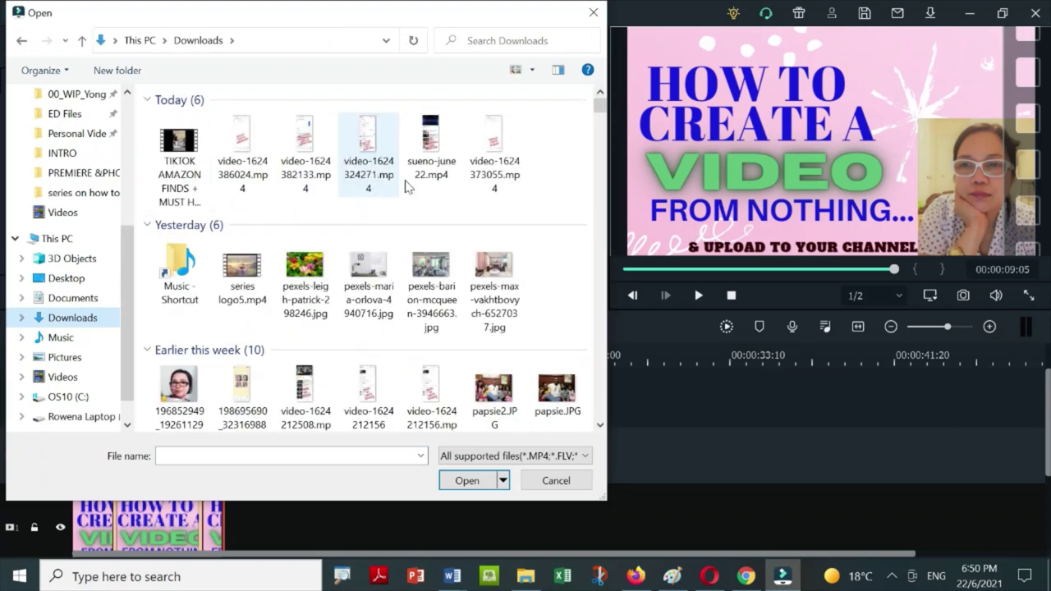
click(189, 156)
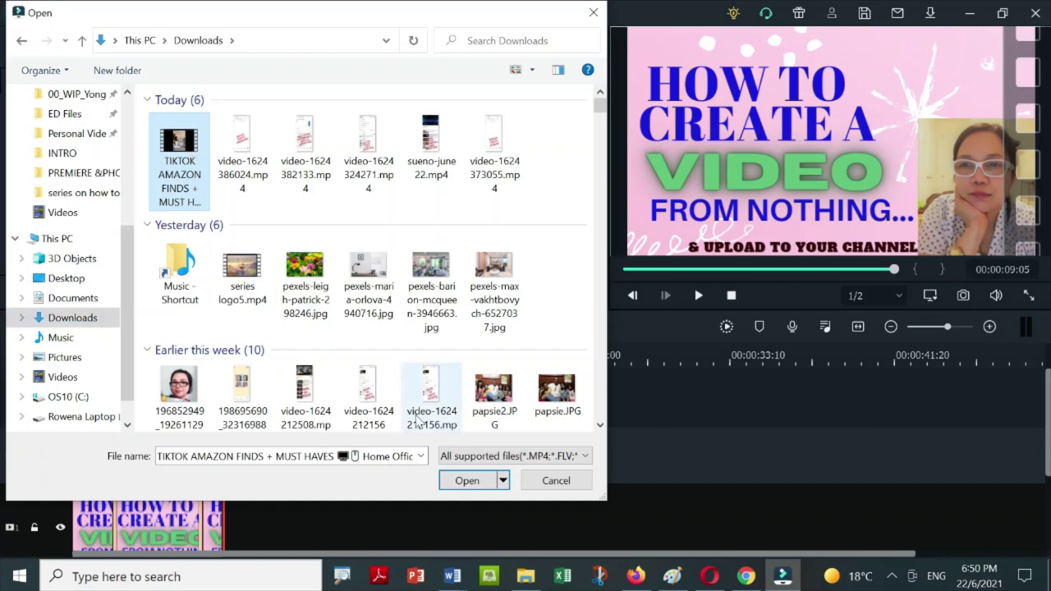
click(487, 482)
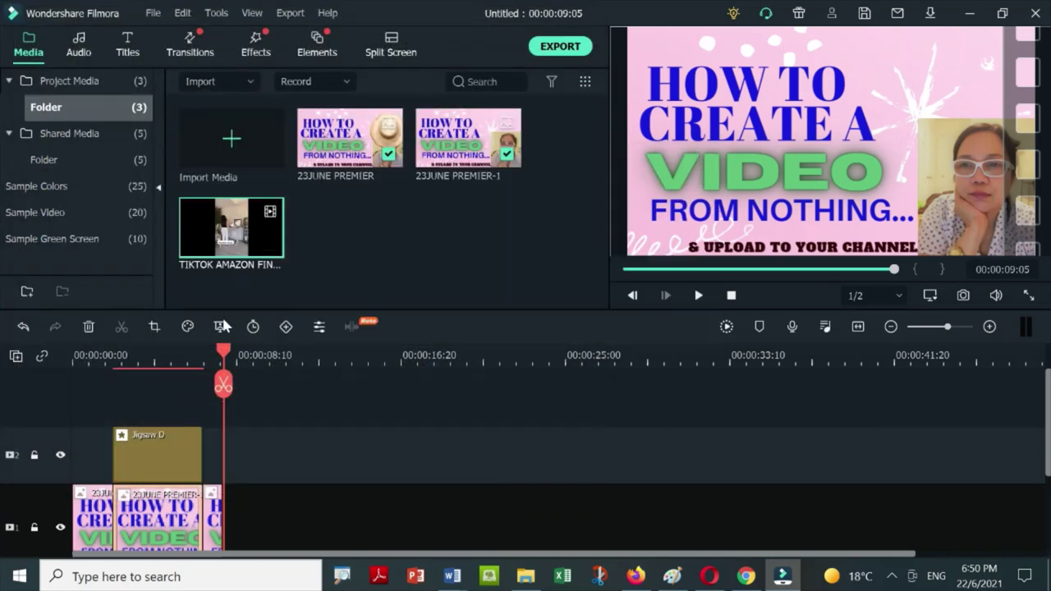
Step: Place the imported TikTok video after the intro clips on video track 1, matching the project to the media at 1280 x 720 30fps
mouse_move(234, 225)
drag(231, 236, 238, 527)
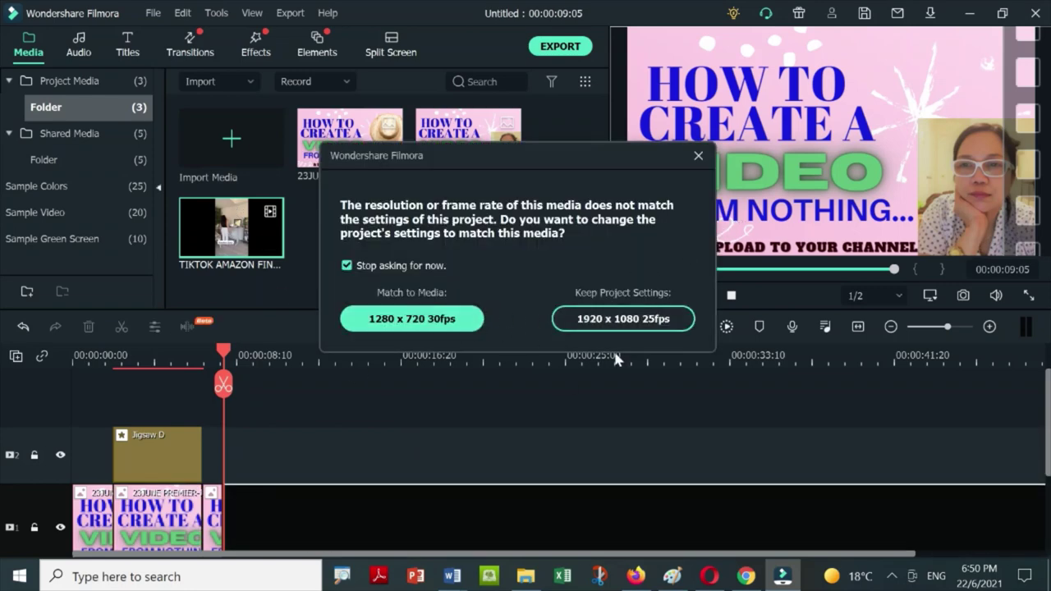
click(412, 319)
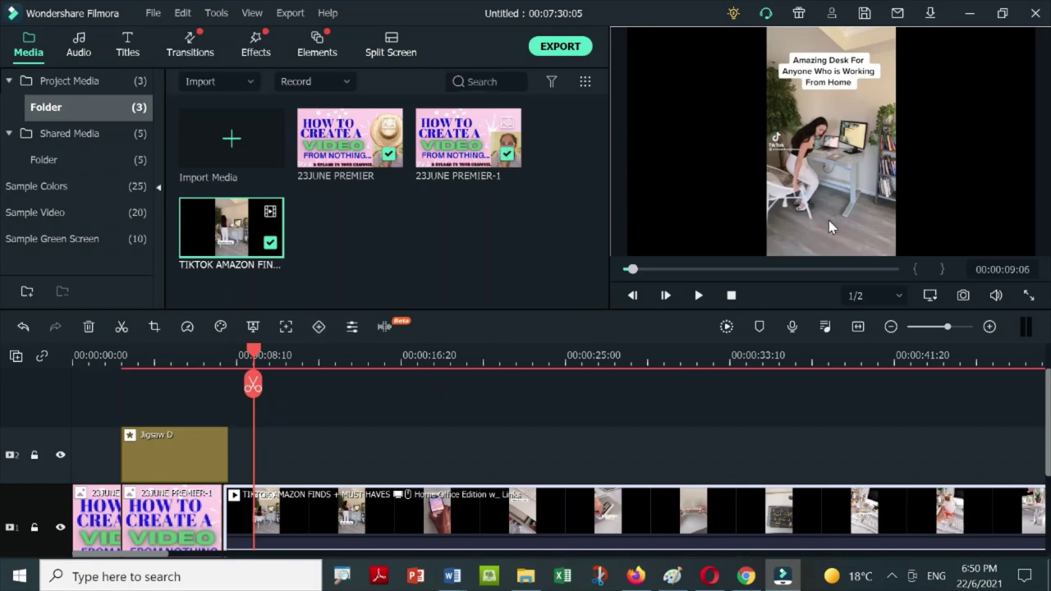
Step: Start a Crop and Zoom on the TikTok clip, shrinking the 16:9 frame to about 844 x 475 and moving it up over the caption
click(798, 192)
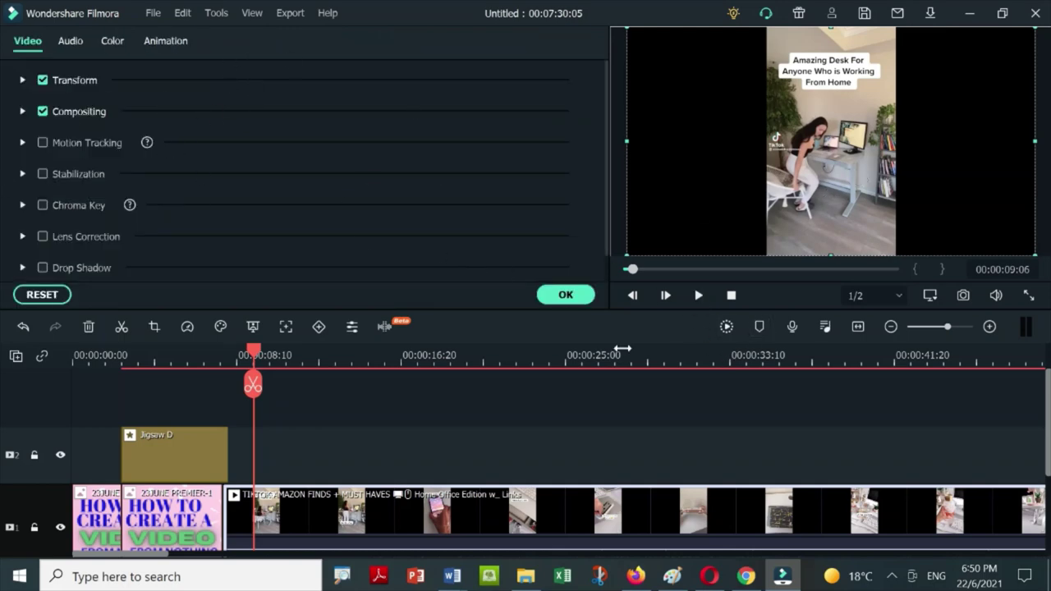
right_click(359, 513)
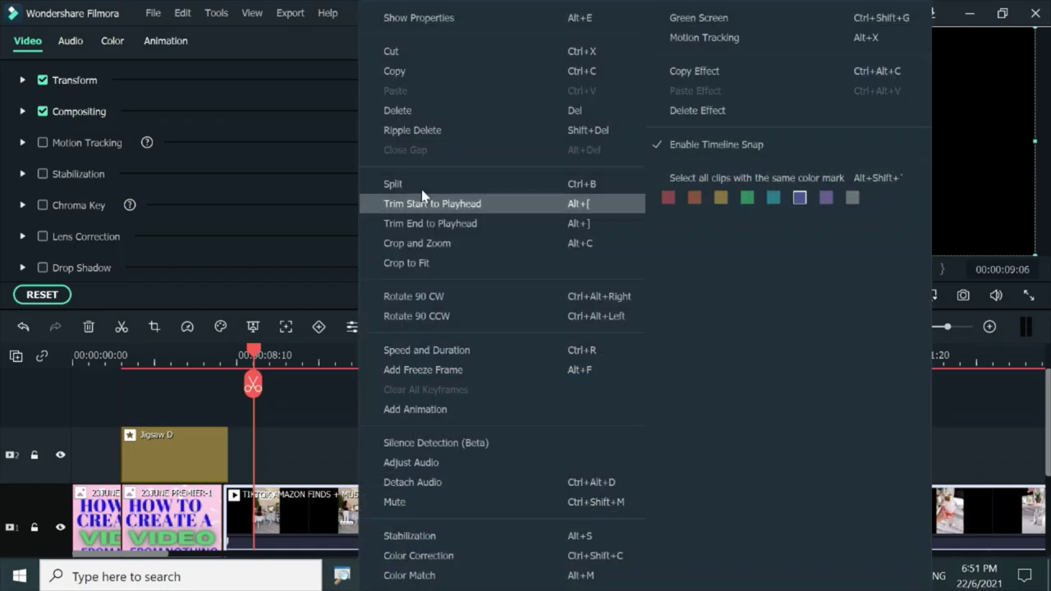
click(412, 246)
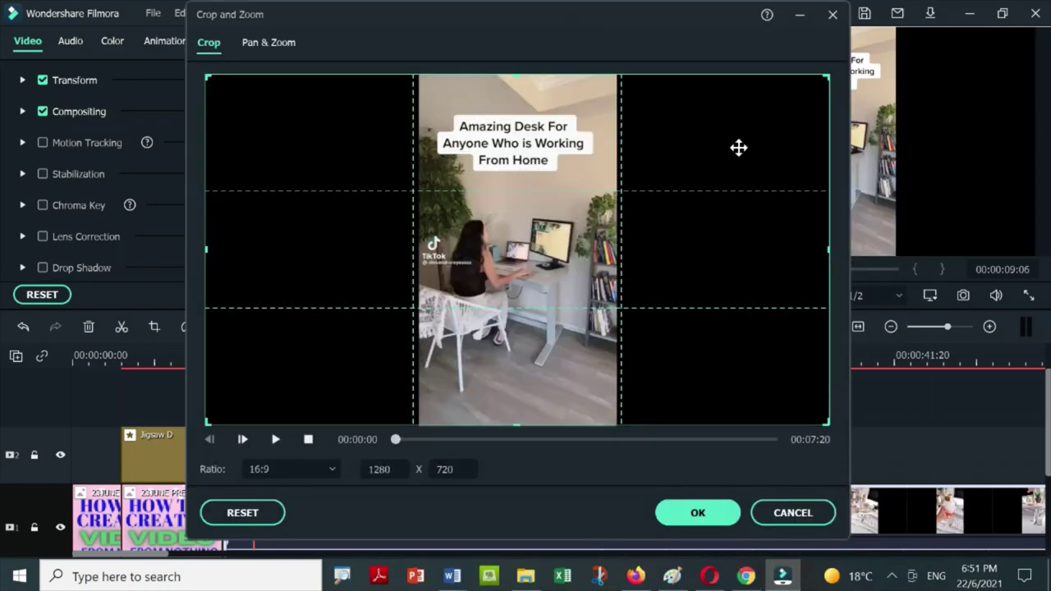
drag(825, 82, 615, 128)
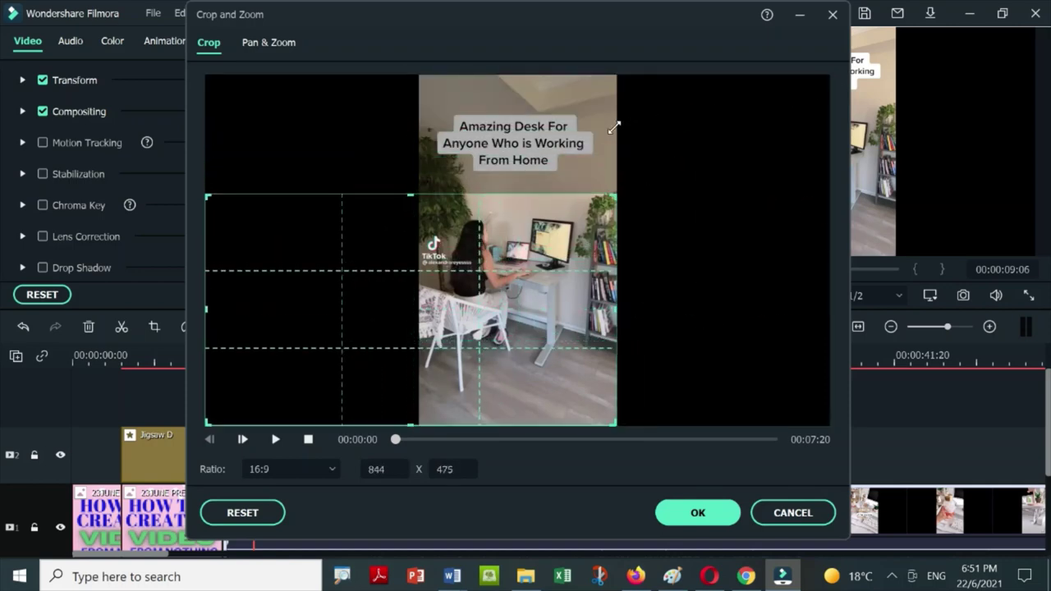
drag(470, 235, 474, 153)
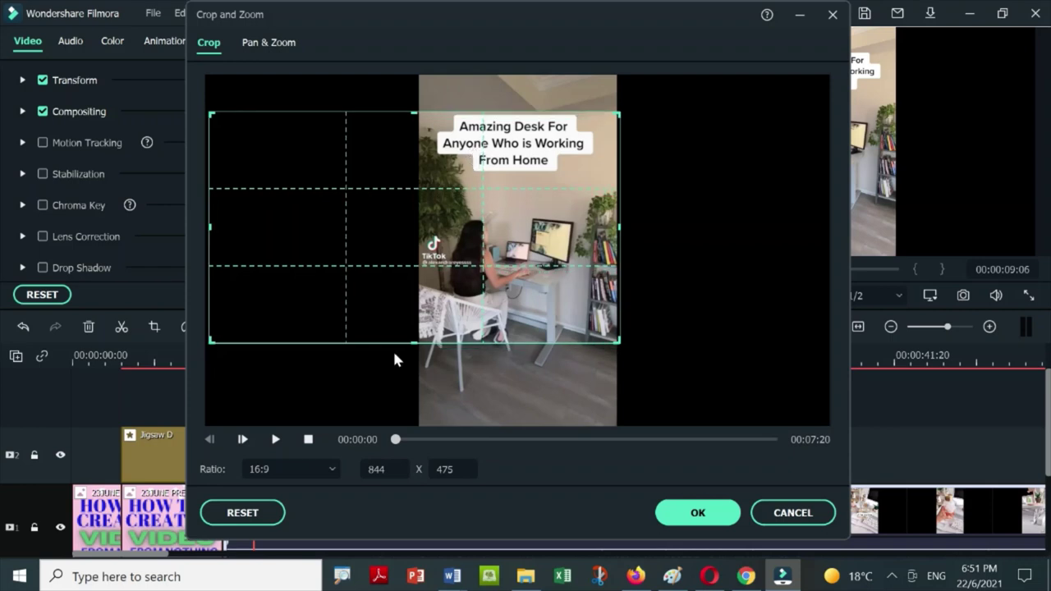
Step: Switch the crop ratio to Custom, narrow the frame to about 420 x 476 around the portrait footage and apply the crop
click(328, 469)
click(267, 437)
drag(215, 227, 416, 223)
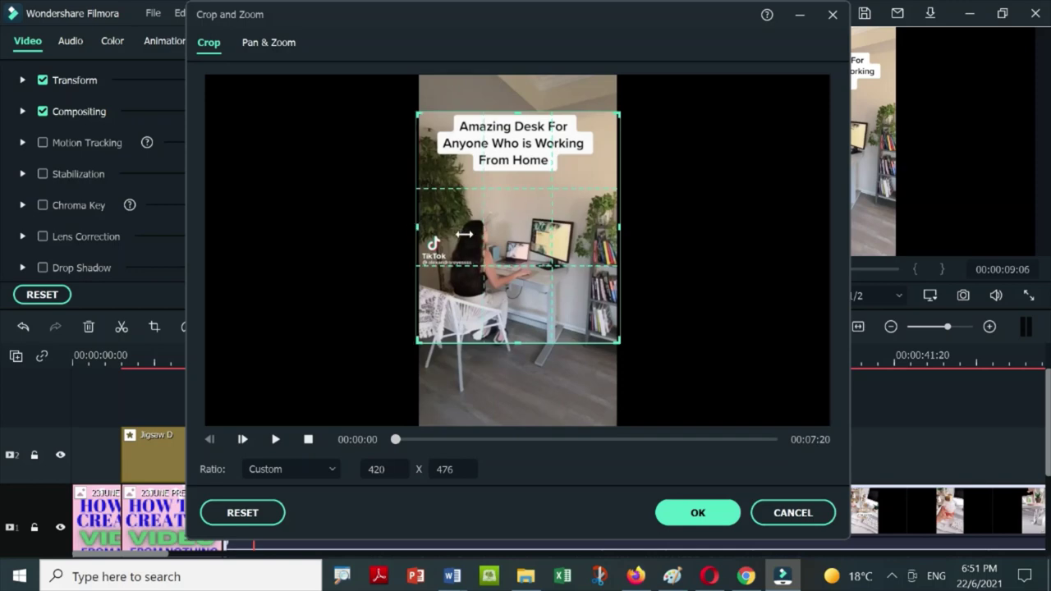
click(727, 513)
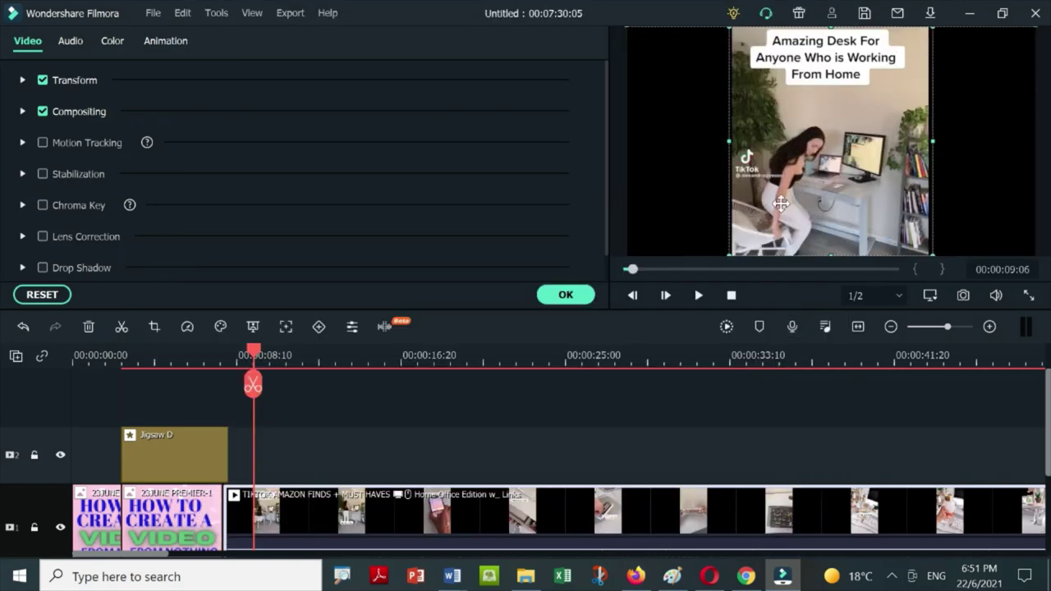
click(986, 205)
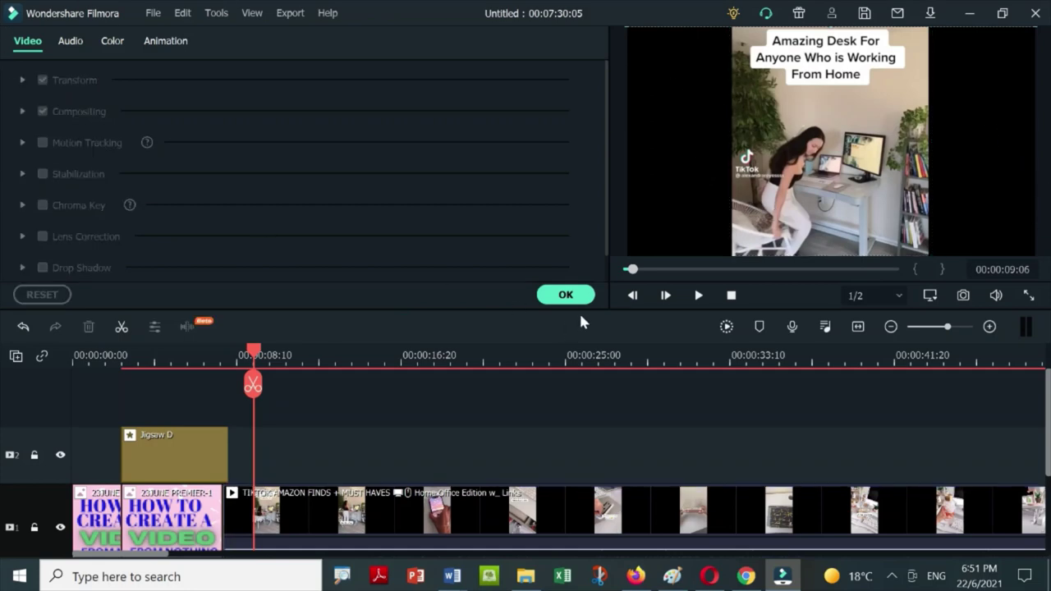
click(566, 295)
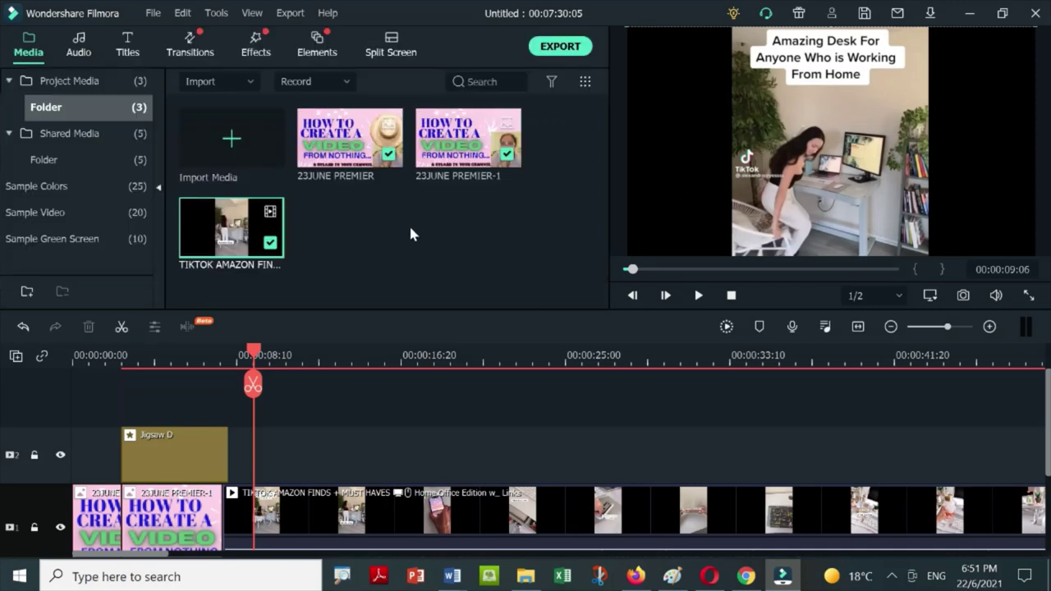
Step: Add the Slant Blur filter on track 2 above the TikTok clip and extend it to the clip's end
click(256, 43)
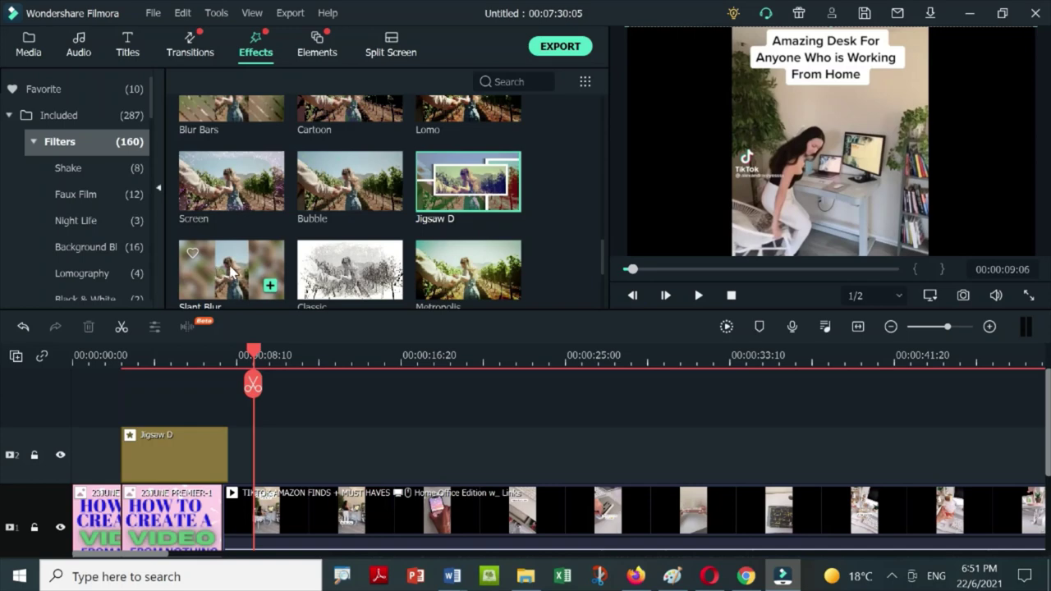
drag(231, 271, 1047, 477)
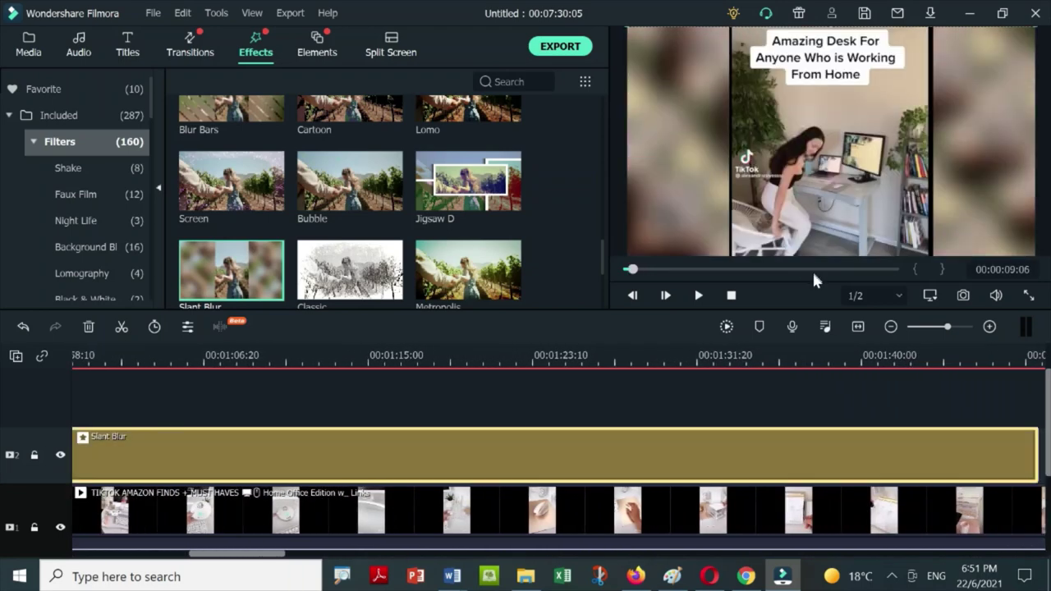
click(858, 327)
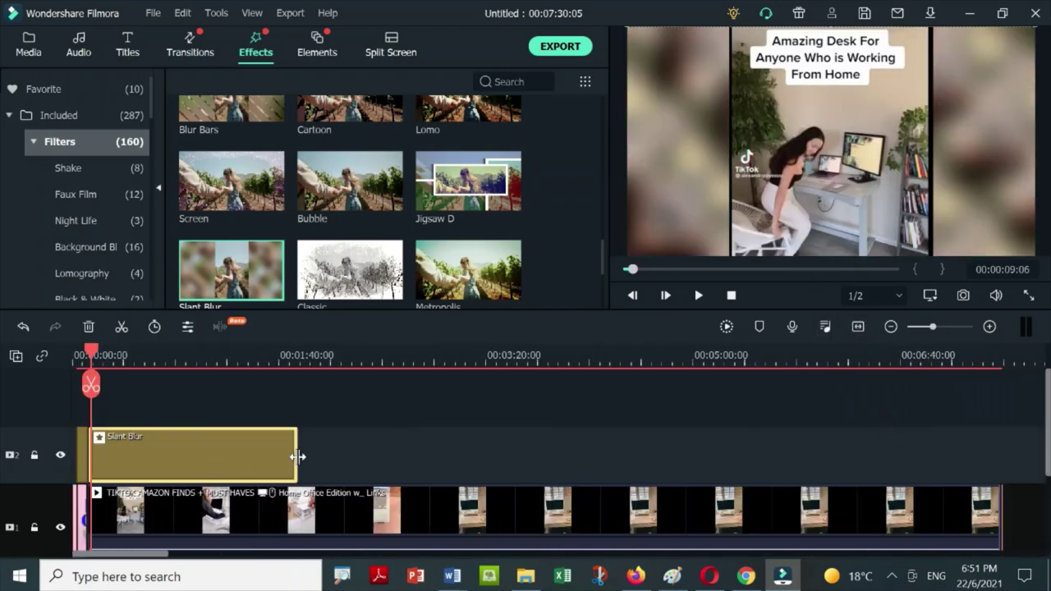
drag(298, 460, 1003, 479)
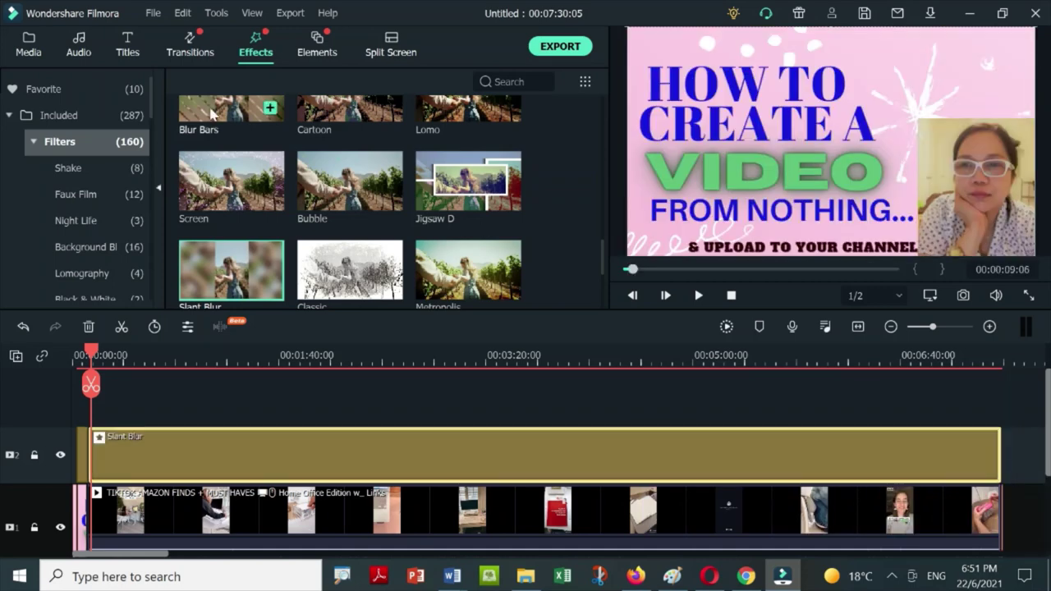
Step: Play the blurred TikTok section for a check, lower the system speaker volume to 42, and pause playback
click(699, 295)
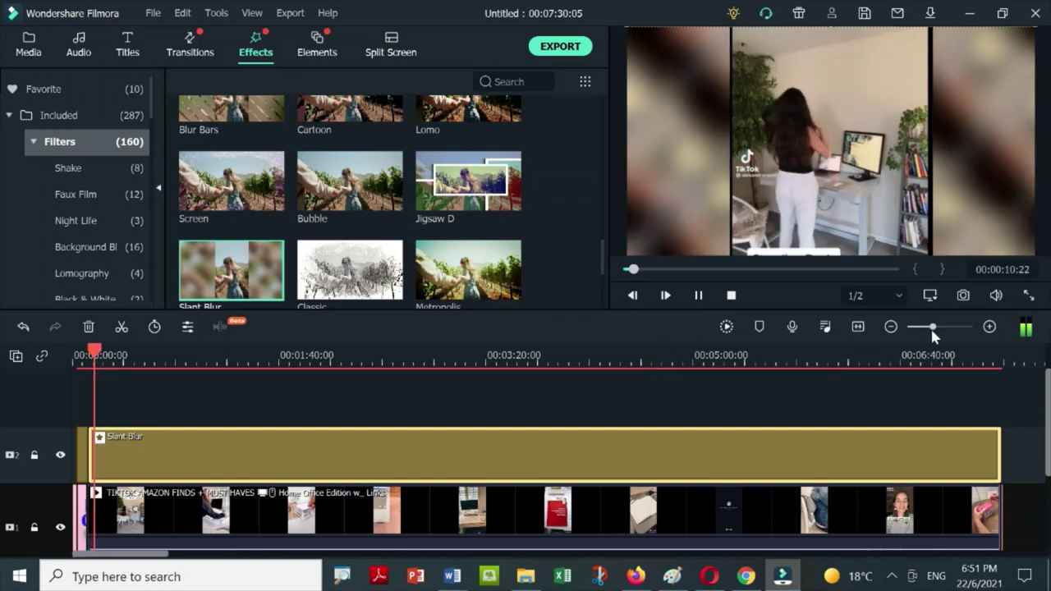
click(891, 577)
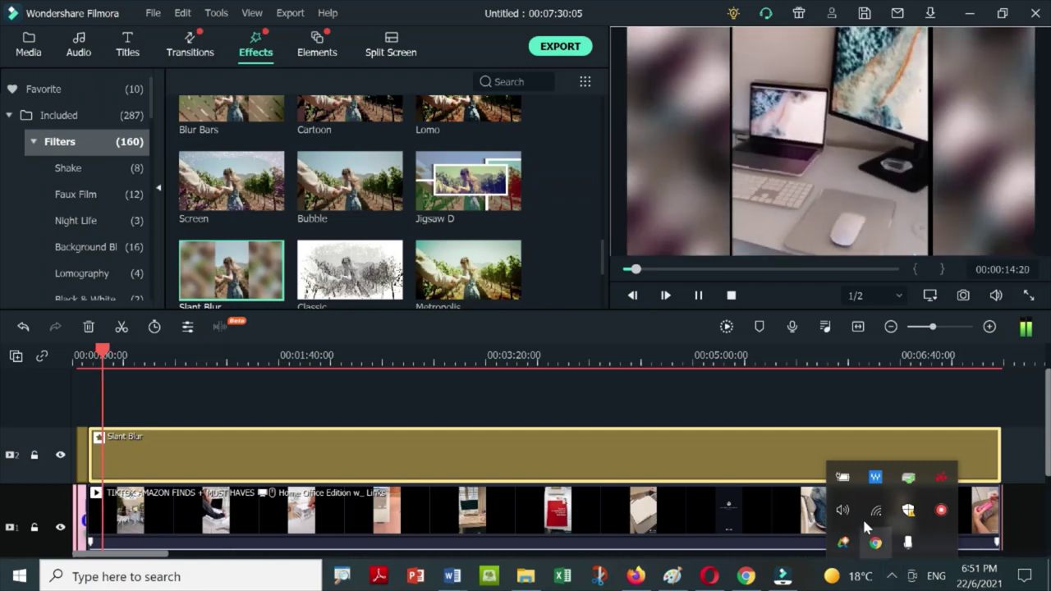
click(846, 510)
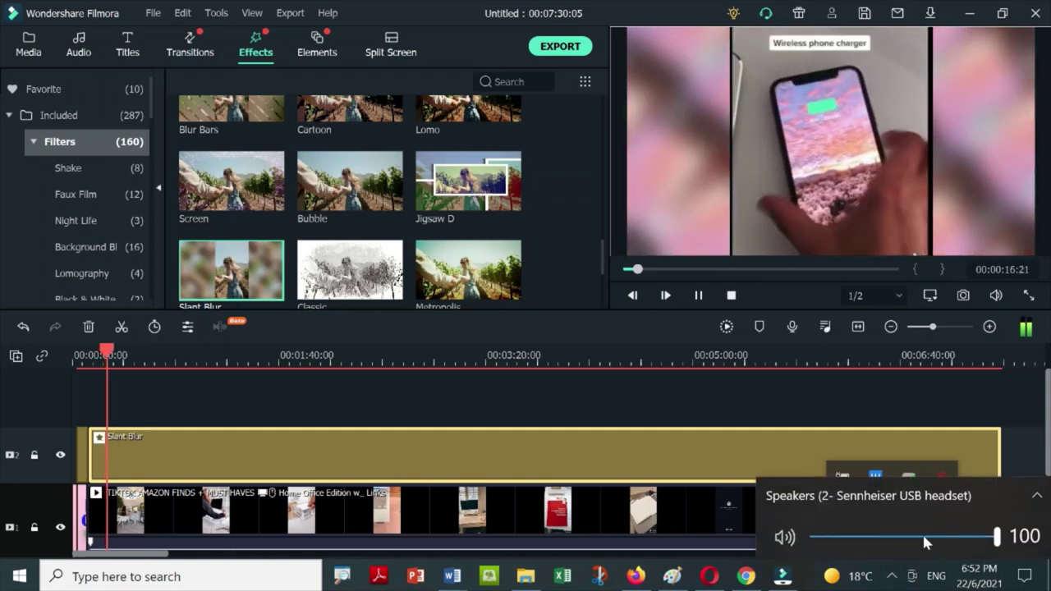
drag(921, 535, 889, 536)
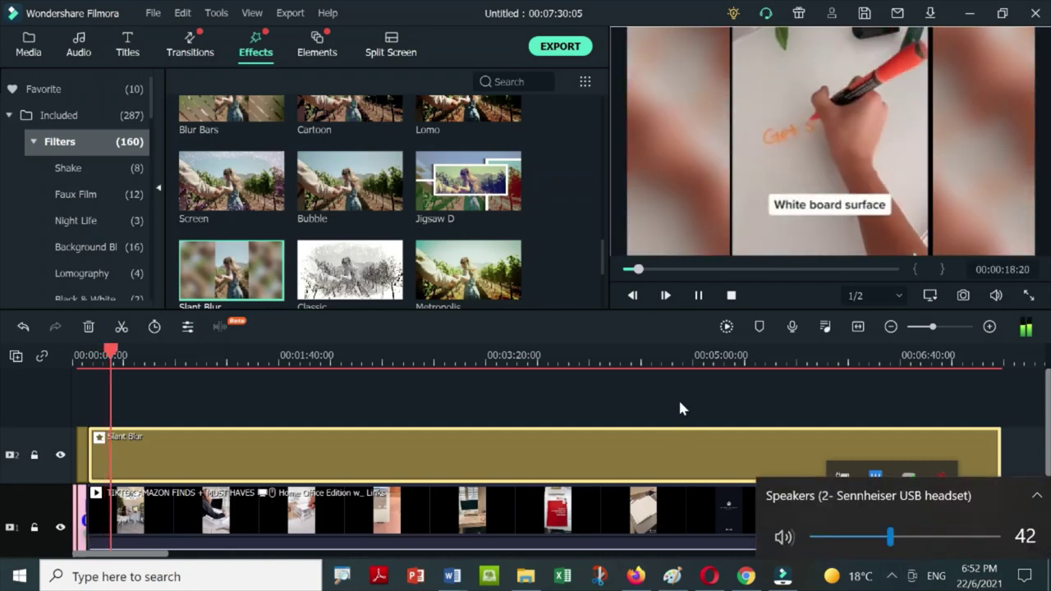
click(679, 397)
click(678, 398)
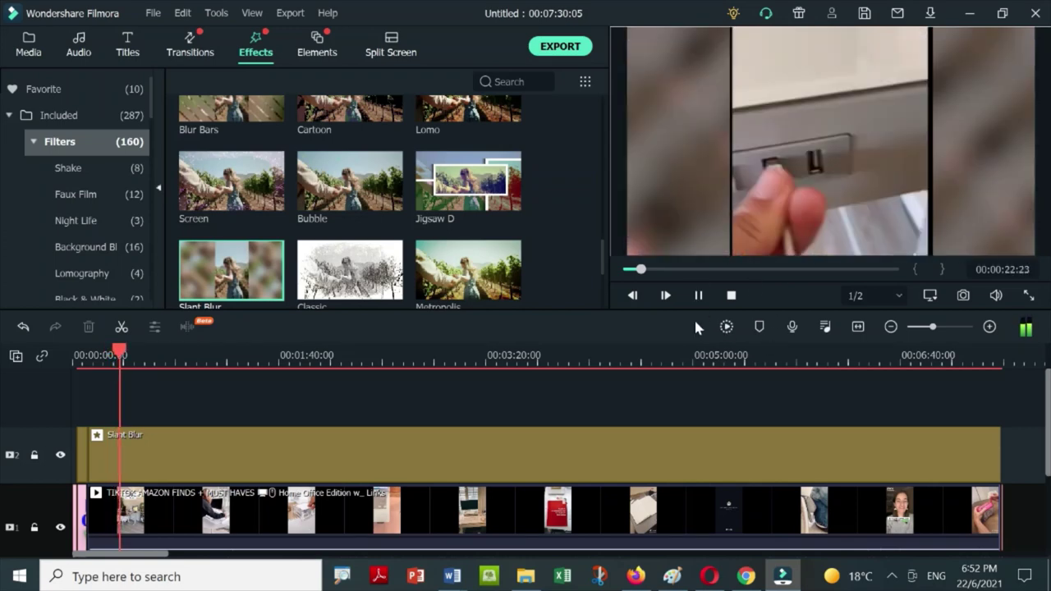
key(space)
Step: Detach the audio from the TikTok clip onto the audio track below it
scroll(509, 435, down, 1)
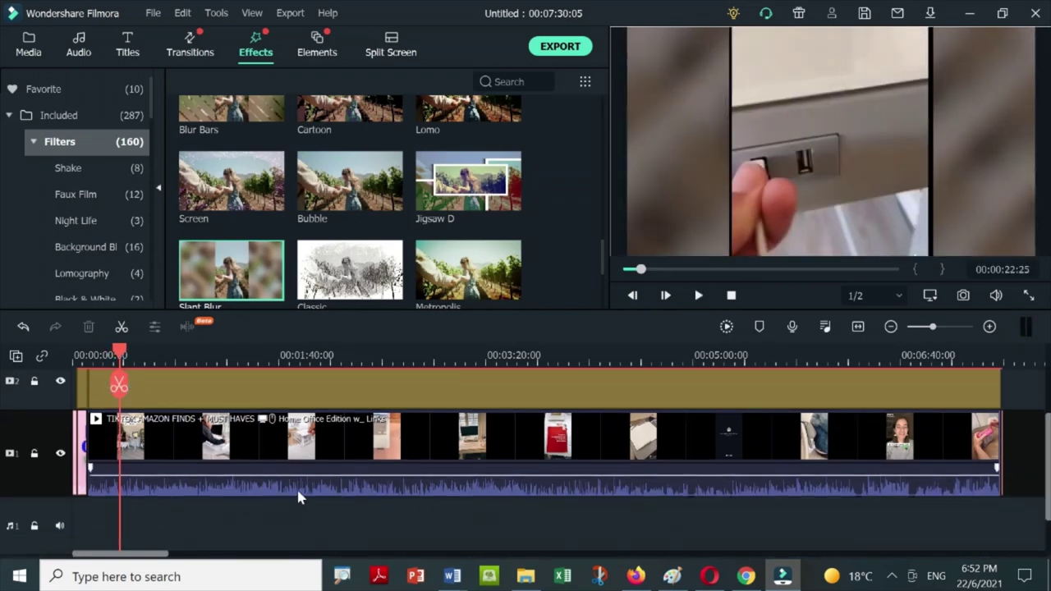
mouse_move(294, 475)
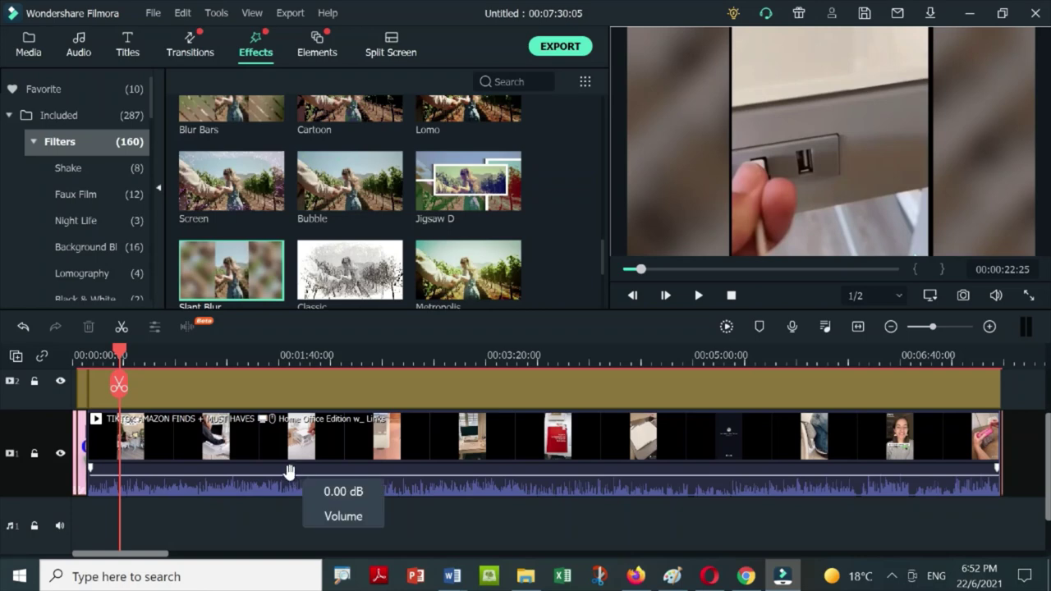
click(277, 452)
right_click(277, 451)
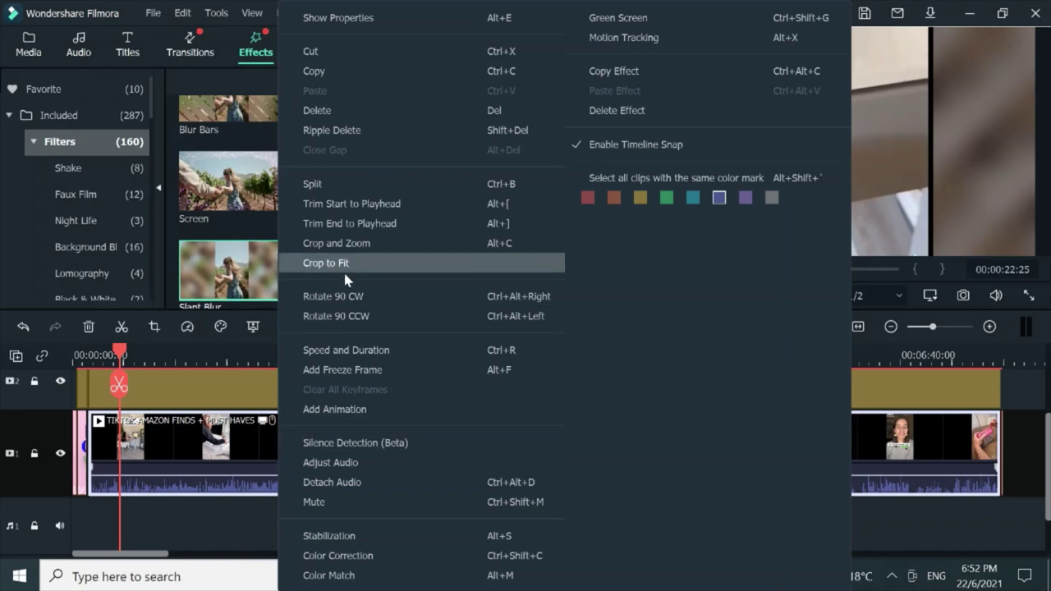
click(402, 483)
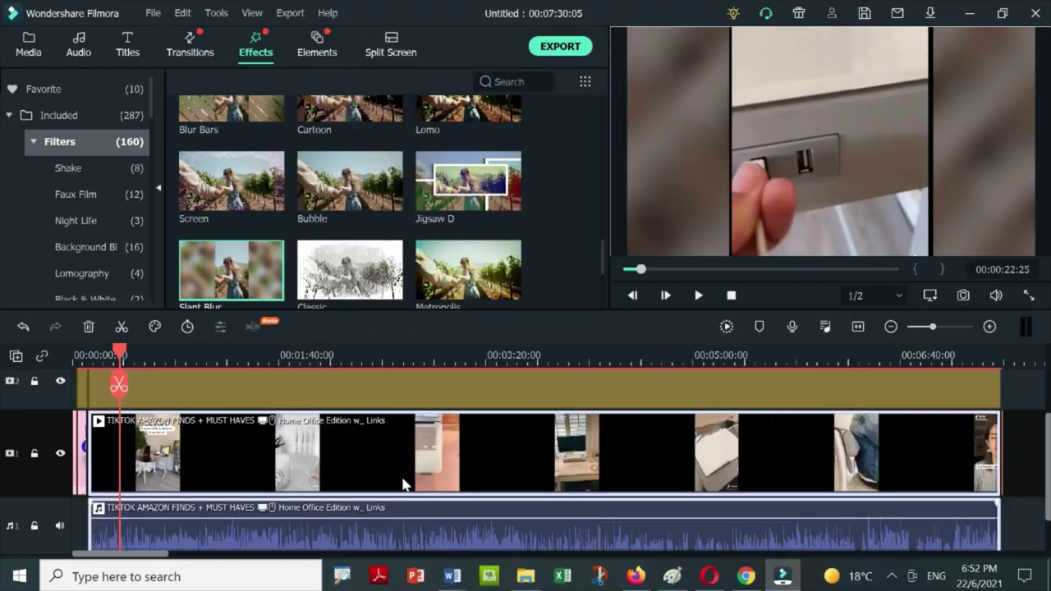
Step: Lower the volume of the detached TikTok audio to -11.14 dB
scroll(402, 483, down, 1)
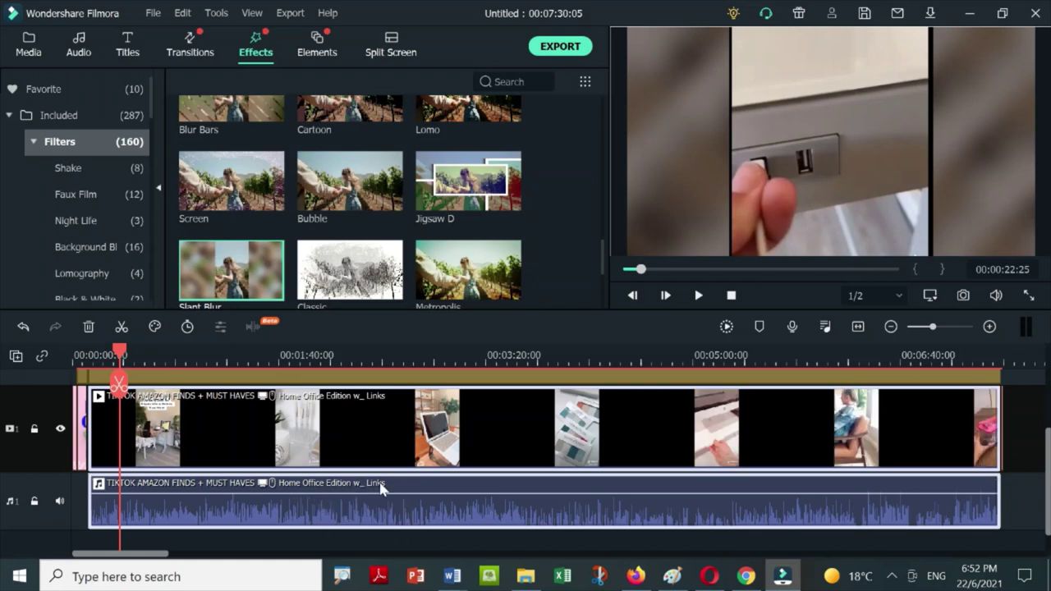
click(253, 445)
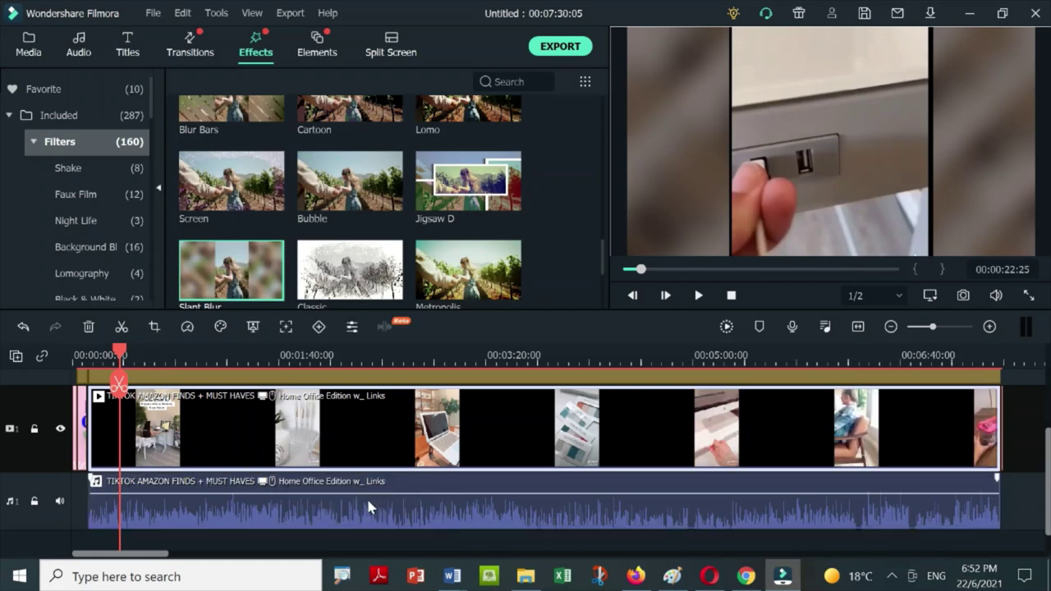
drag(363, 498, 364, 504)
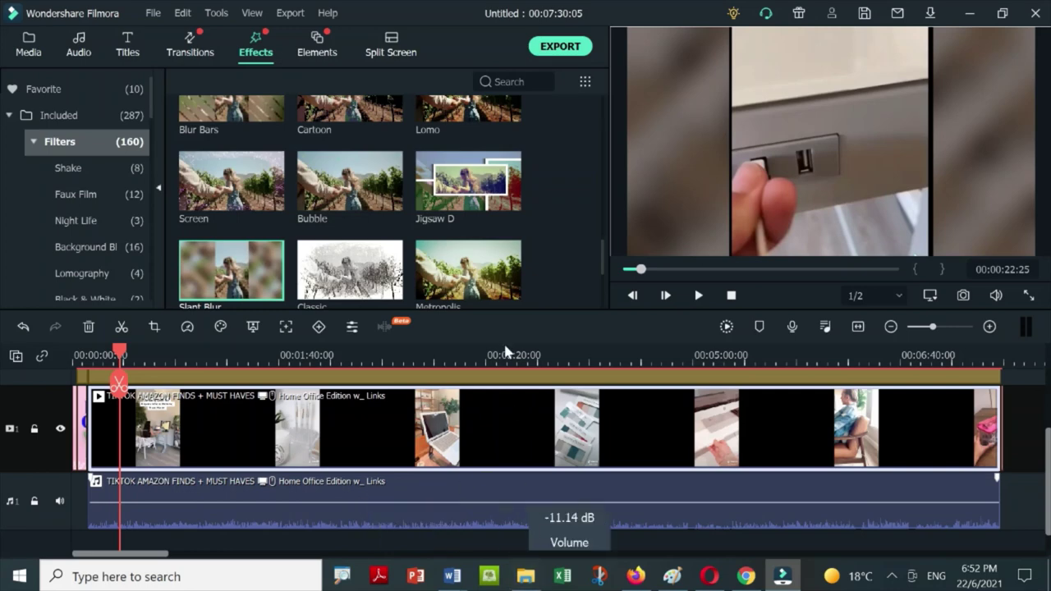
Step: Set the detached TikTok audio's equalizer to Classic and play the section briefly to check the sound
double_click(481, 486)
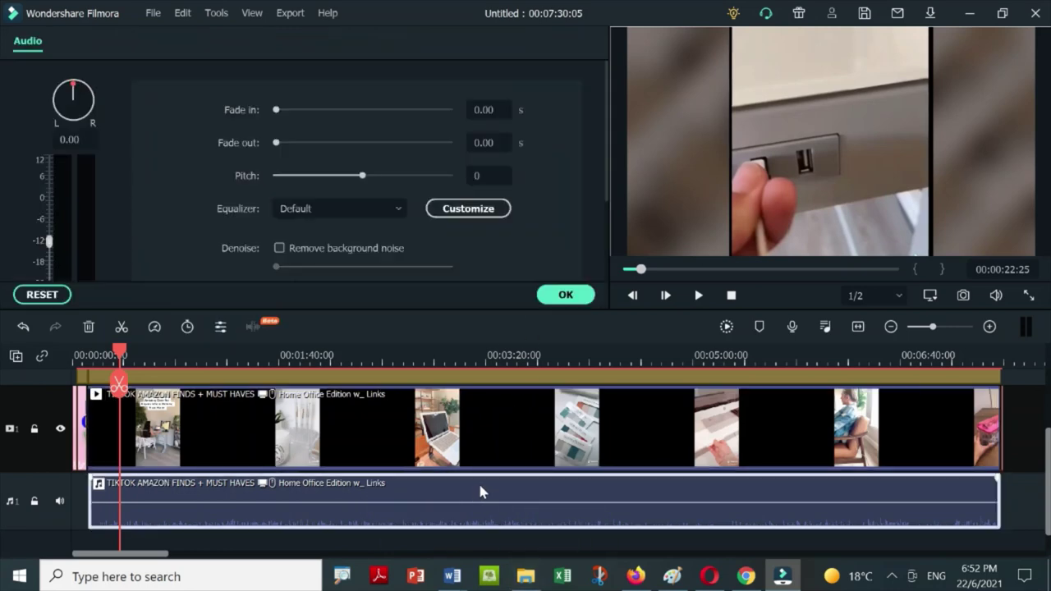
click(396, 211)
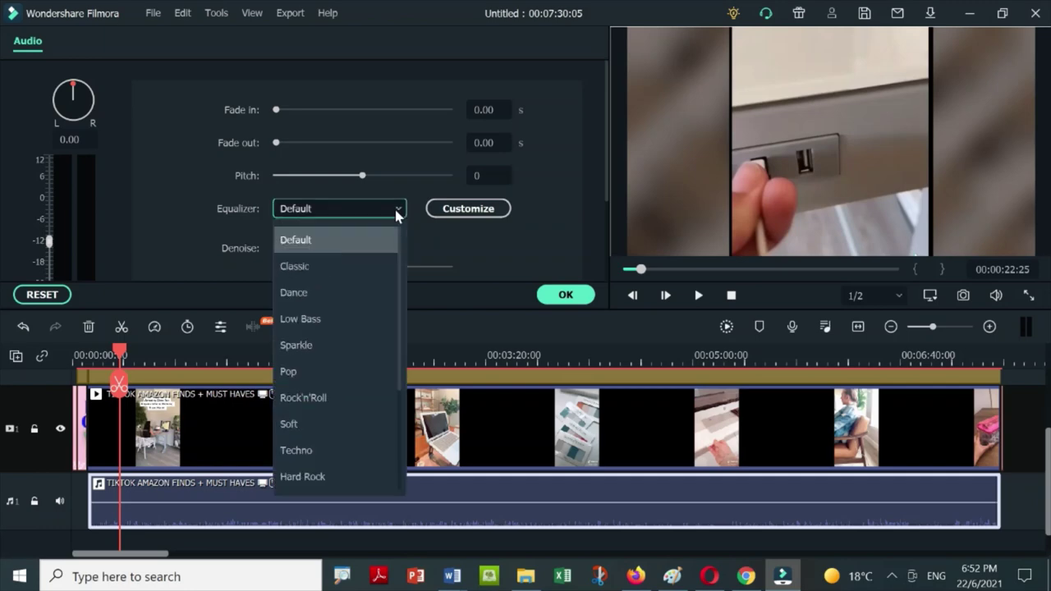
click(353, 269)
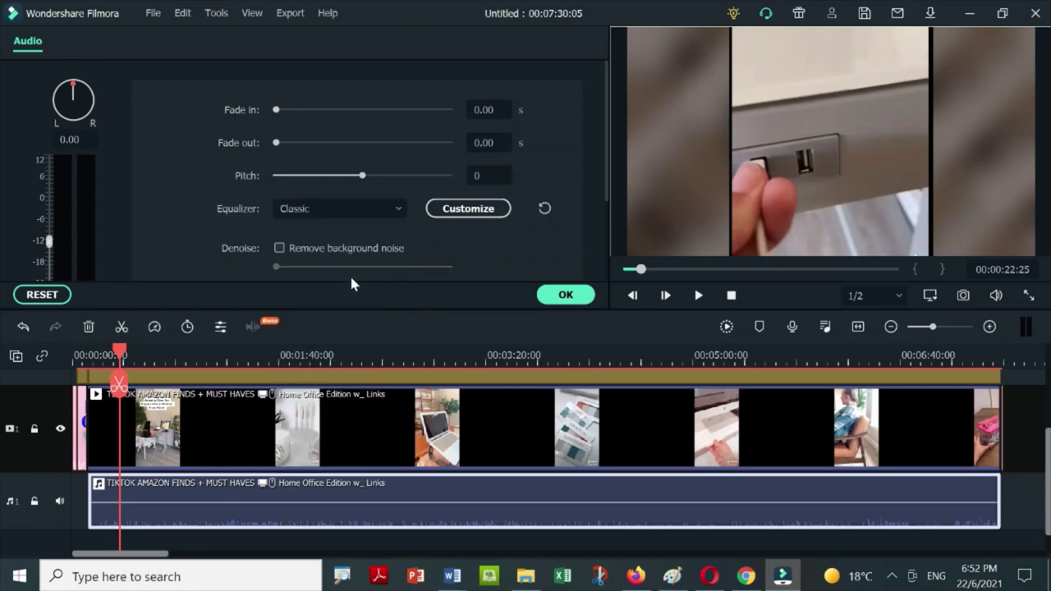
click(571, 297)
click(700, 297)
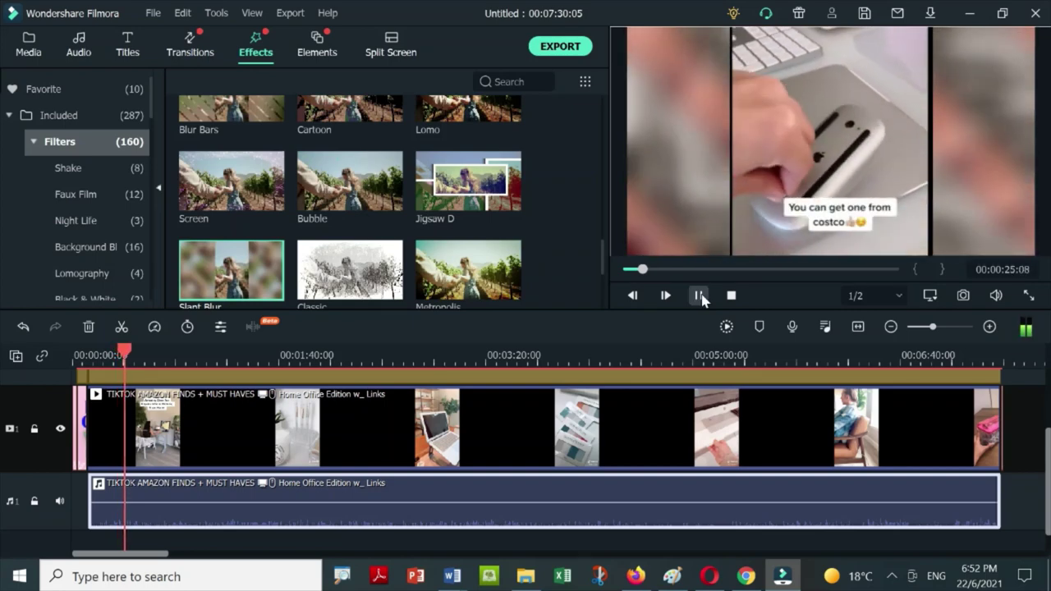
click(699, 297)
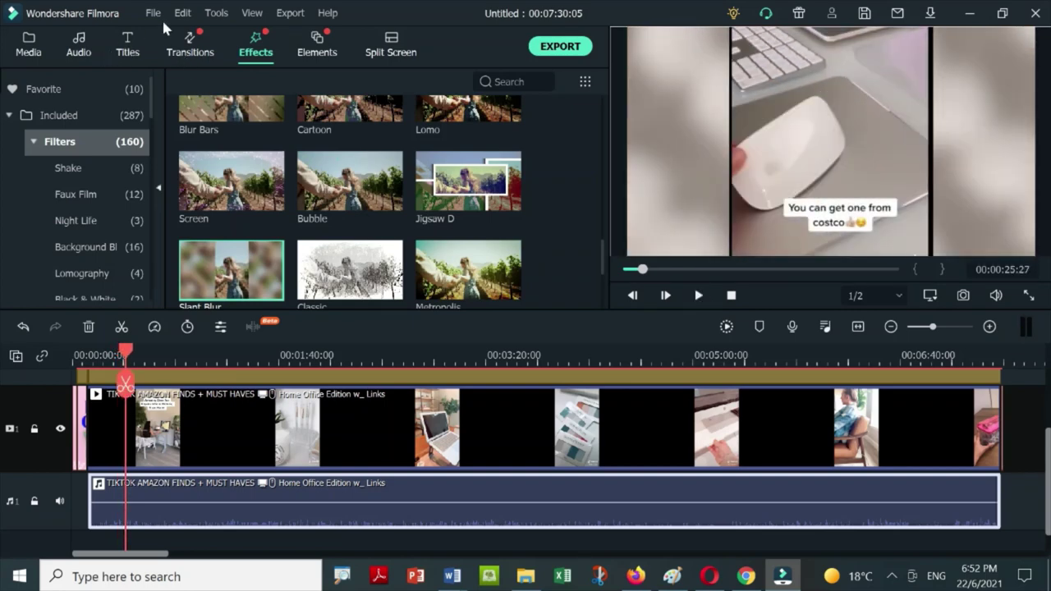
Step: Add the Always Dreaming music from the Tender & Sentiment category to audio track 2, aligned with the TikTok audio's start
click(92, 51)
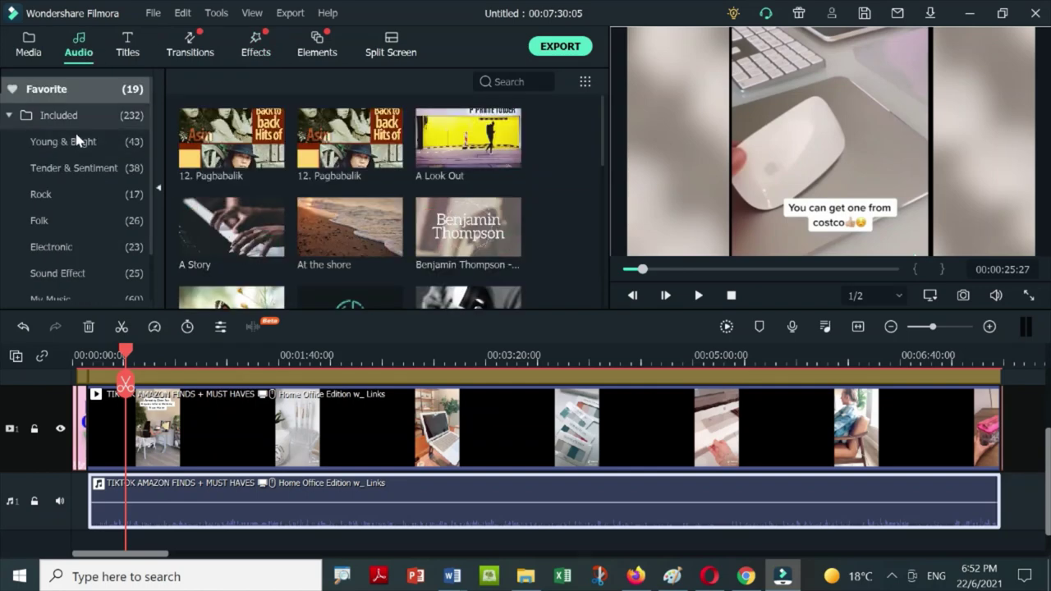
click(79, 142)
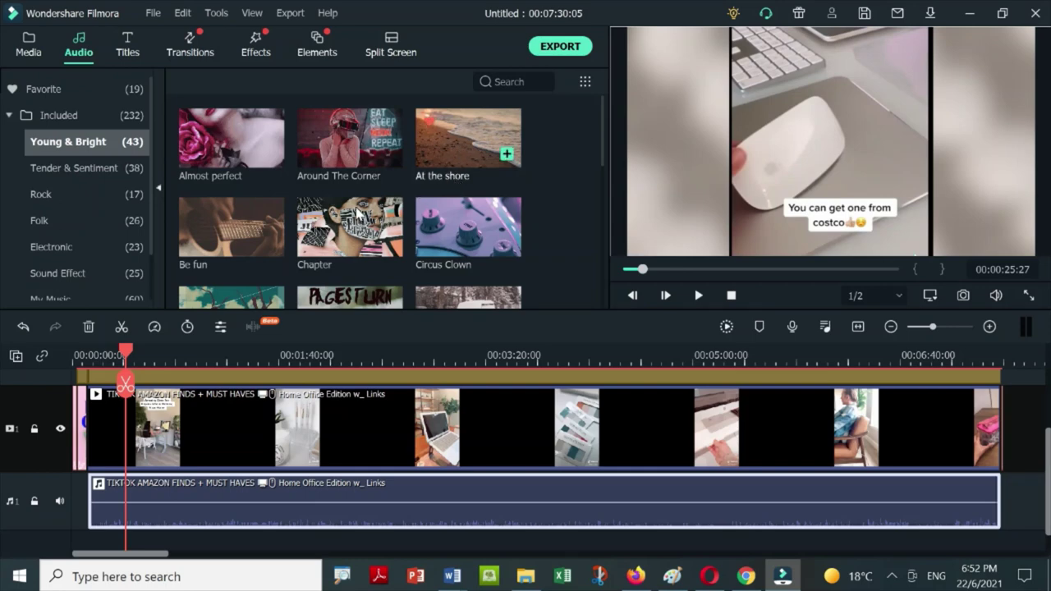
scroll(428, 249, down, 5)
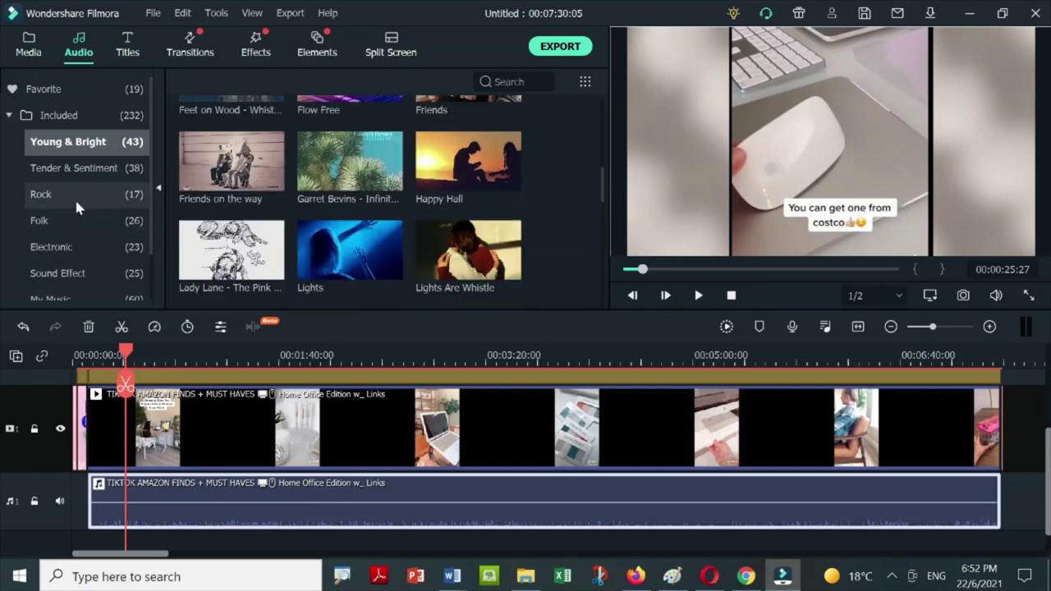
click(61, 170)
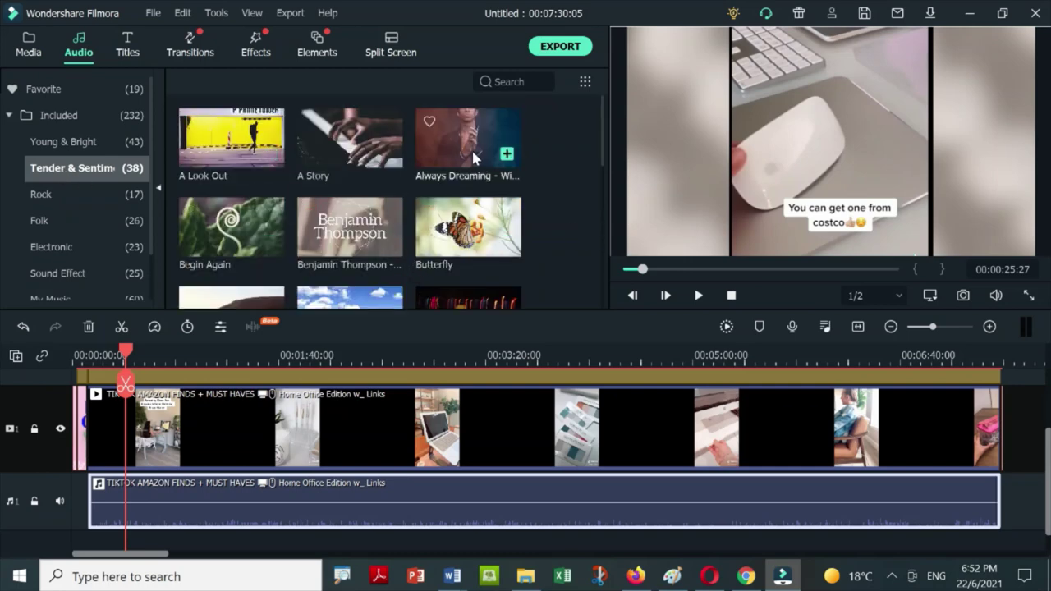
drag(474, 157, 238, 522)
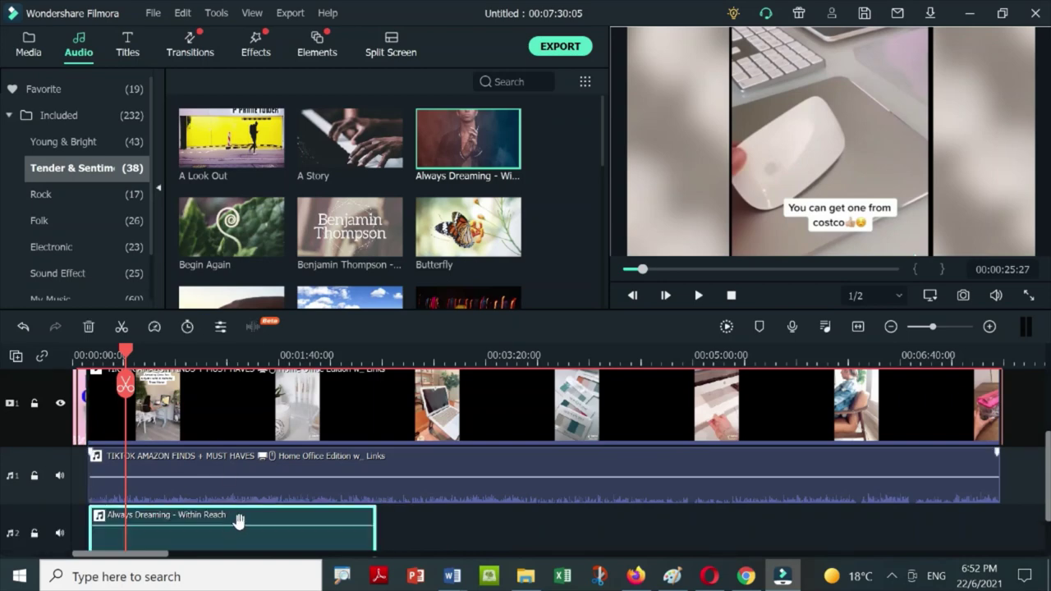
Step: Play the section and lower the volume of the Always Dreaming music clip on audio track 2
click(698, 295)
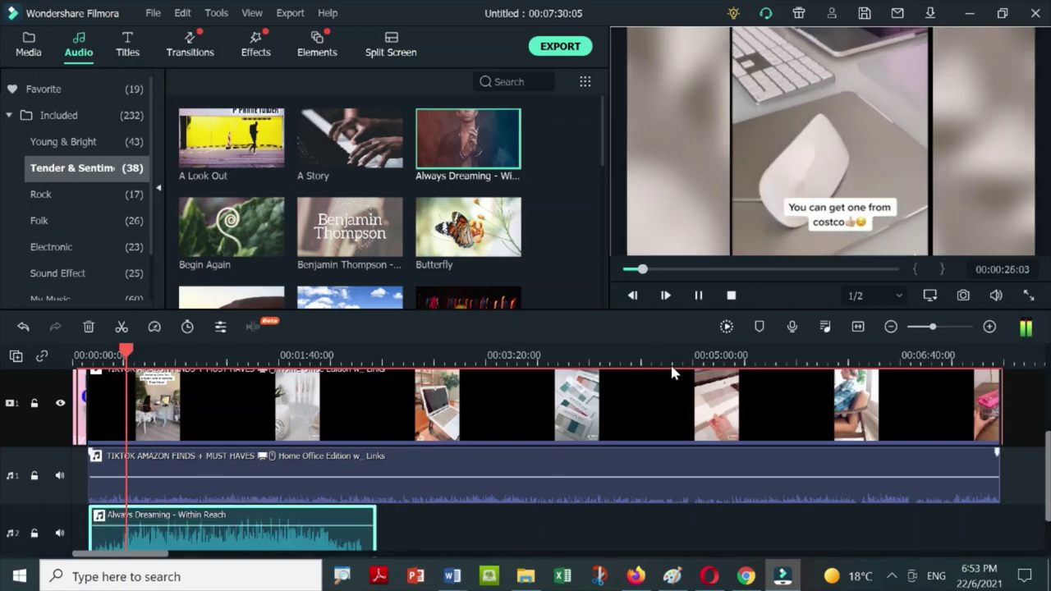
drag(319, 523, 321, 538)
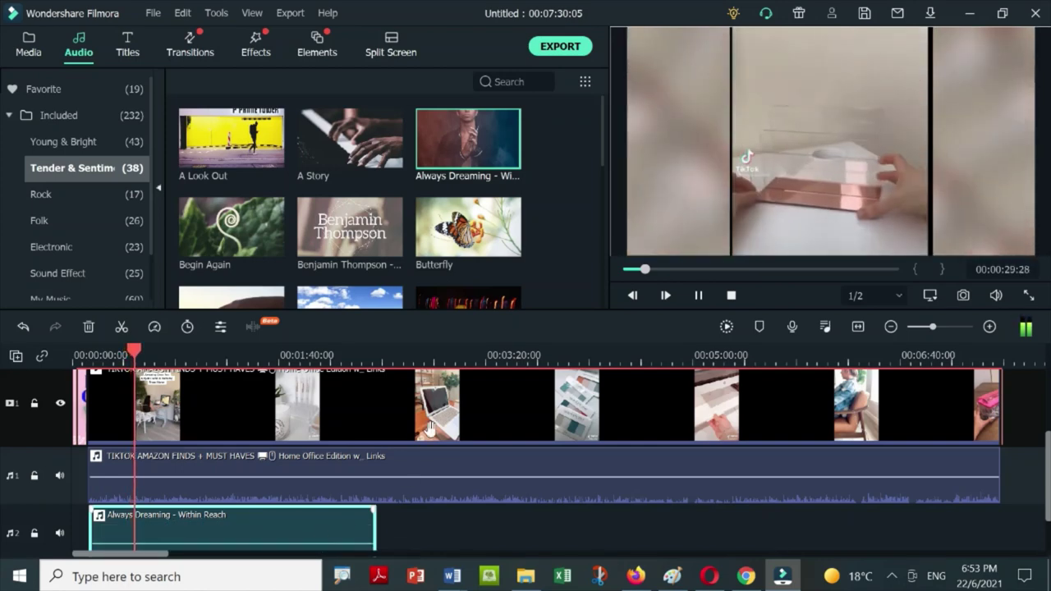
scroll(429, 429, down, 1)
drag(300, 511, 284, 515)
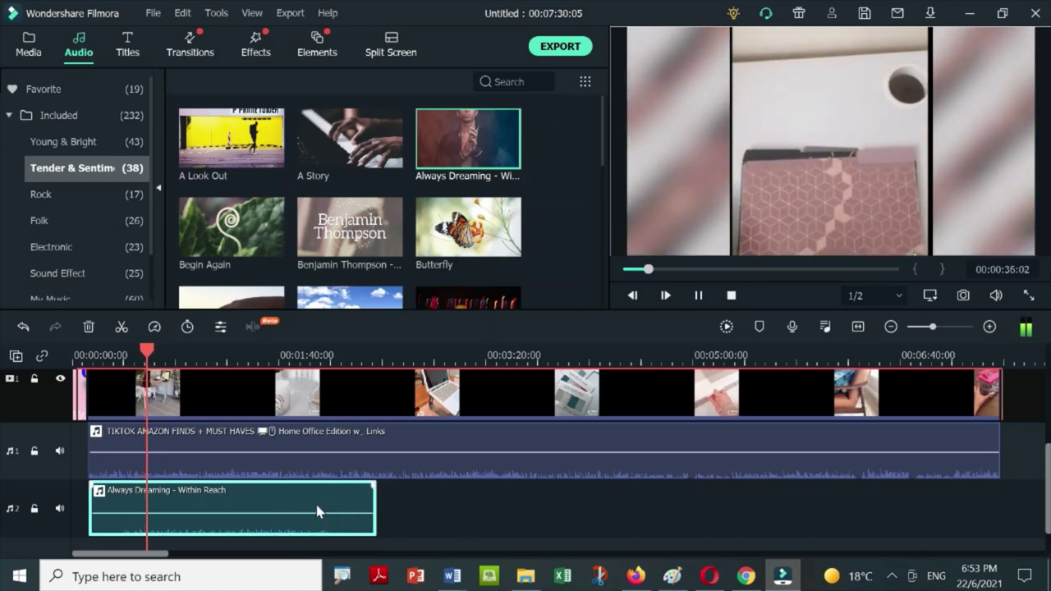
Step: Replace the Always Dreaming music on audio track 2 with Butterfly at a reduced volume and play the section for a check
key(Delete)
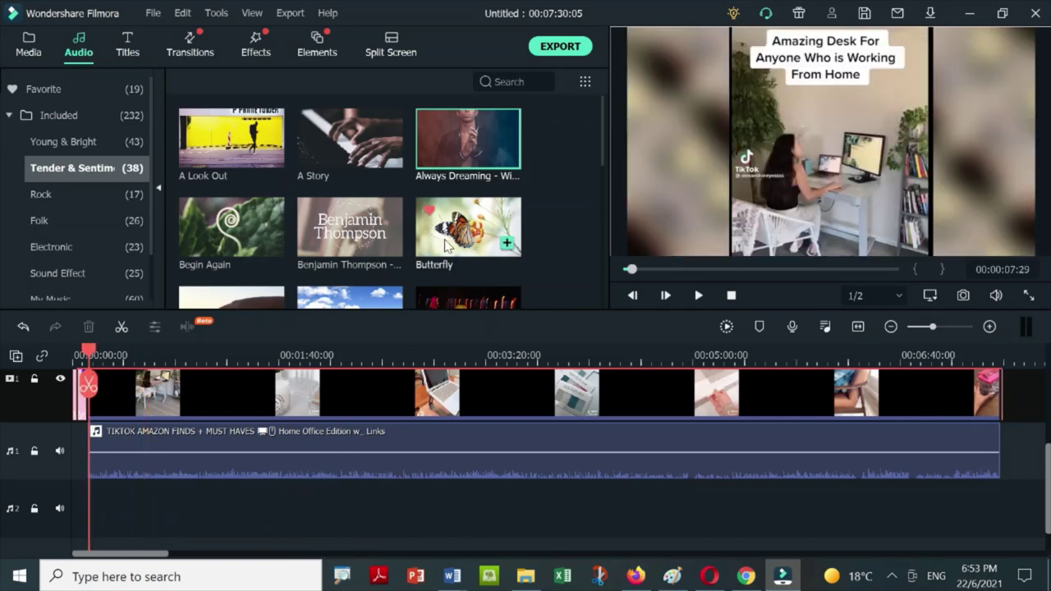
drag(446, 244, 147, 520)
click(699, 296)
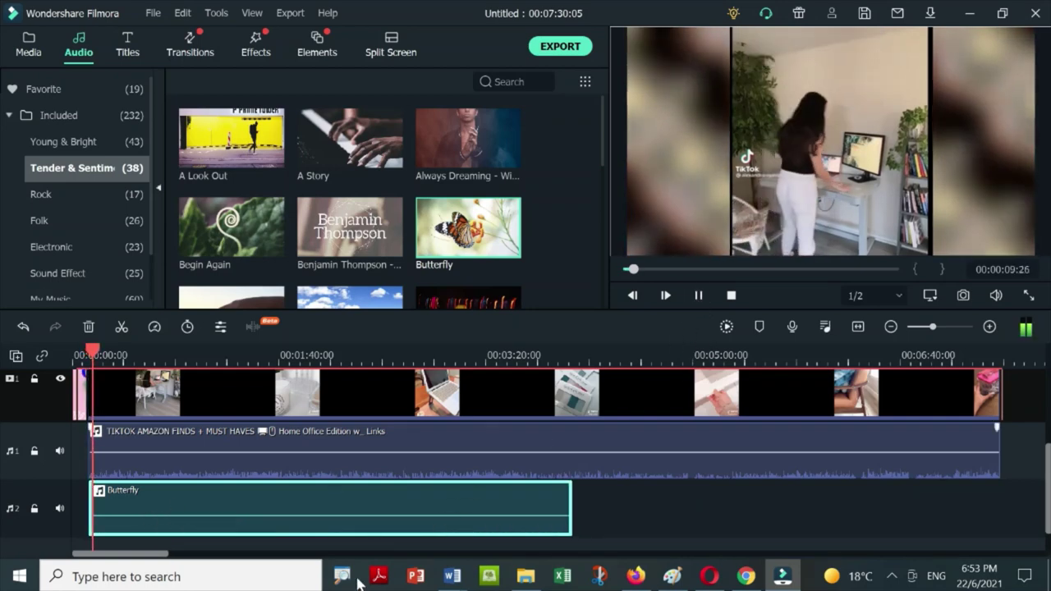
mouse_move(499, 256)
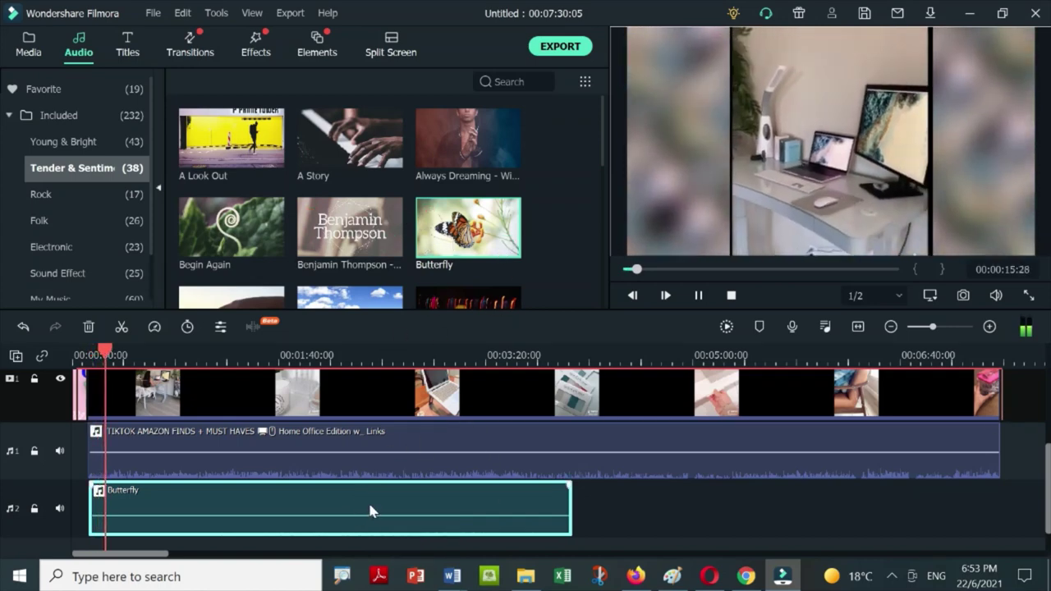
mouse_move(367, 244)
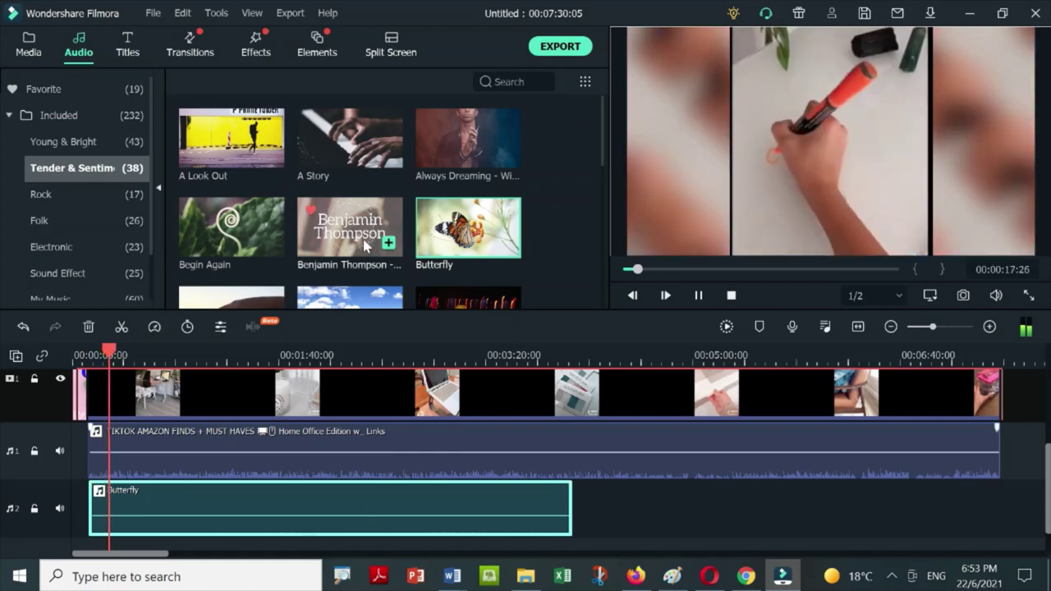
scroll(367, 245, down, 3)
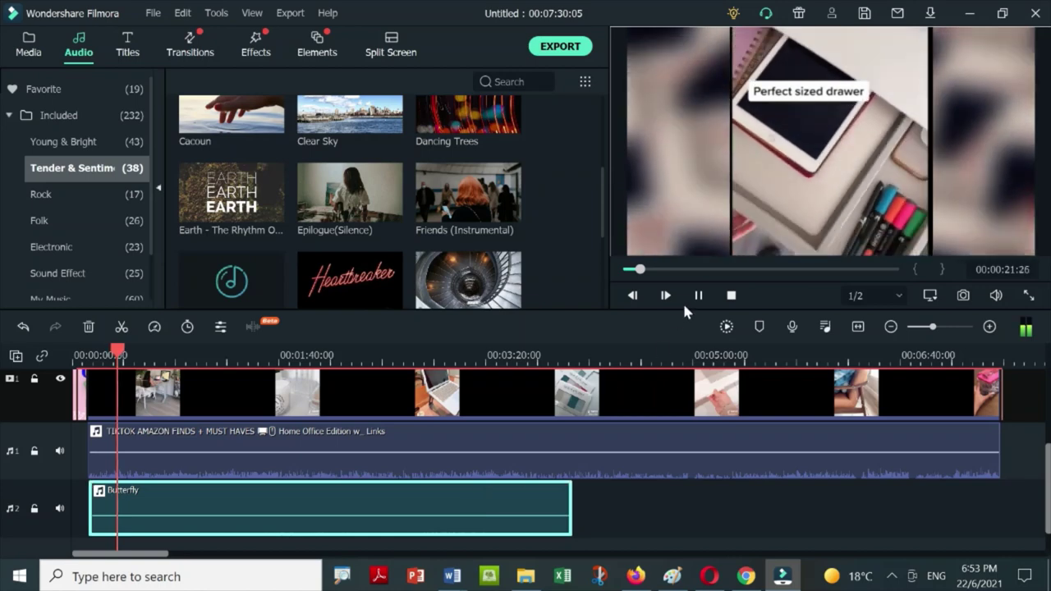
click(698, 295)
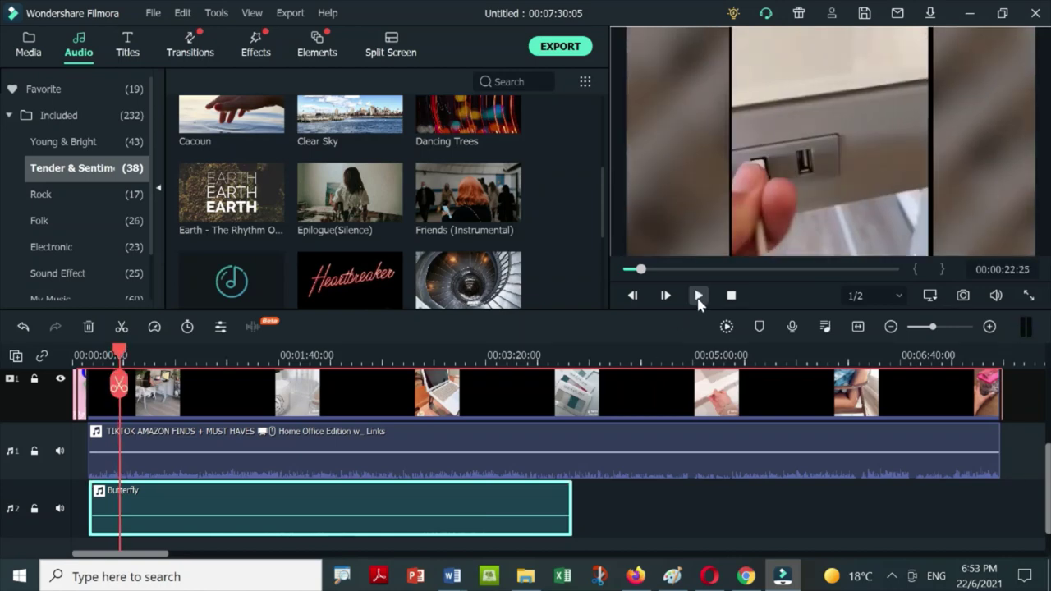
Step: Enable background noise removal for the detached TikTok audio and apply it
click(487, 443)
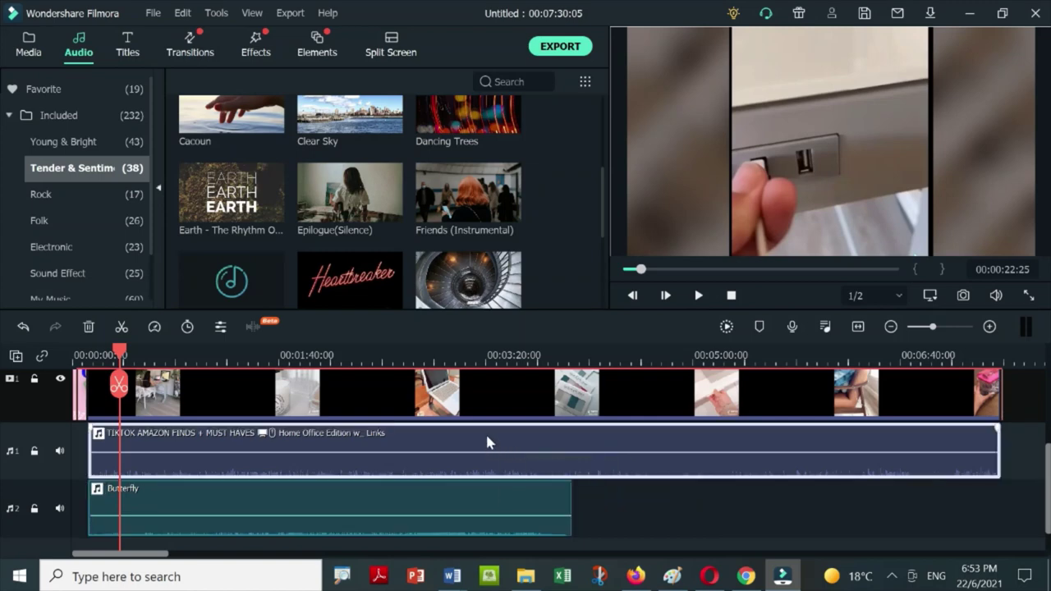
double_click(487, 443)
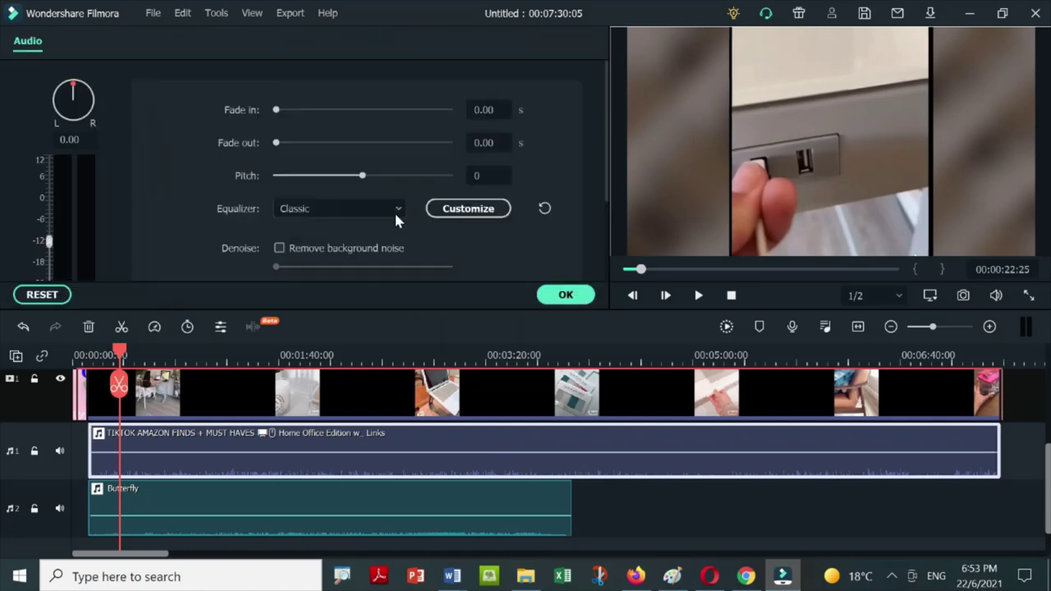
click(280, 248)
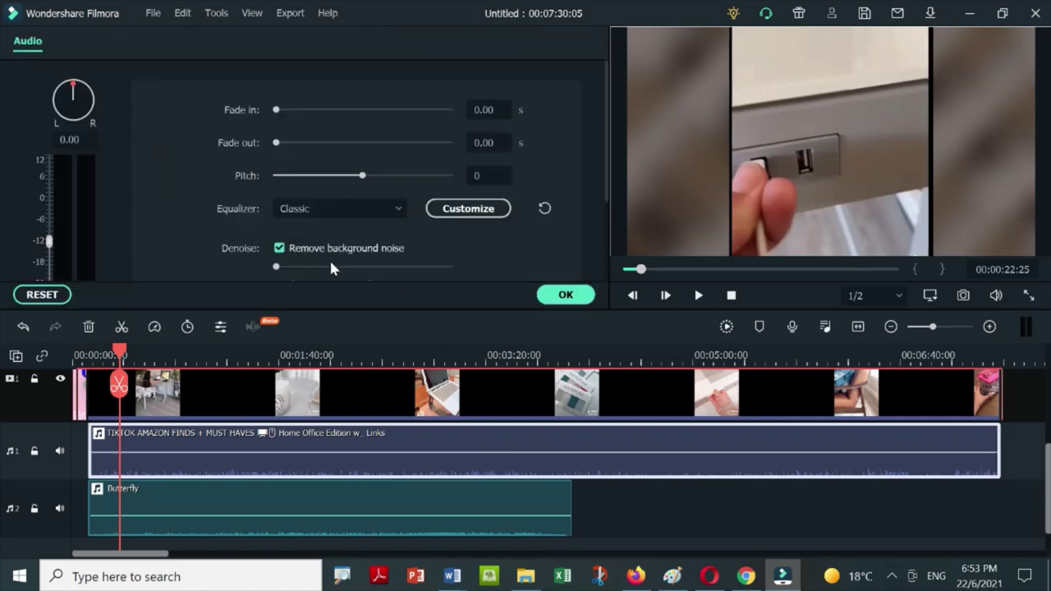
click(567, 298)
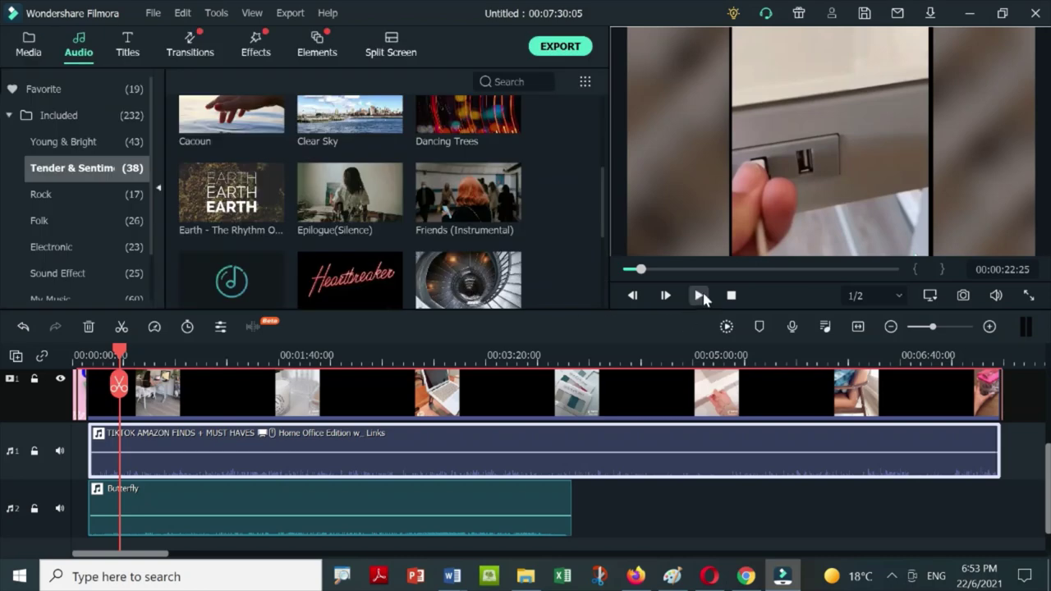
Step: Delete the Butterfly music clip from audio track 2
click(276, 511)
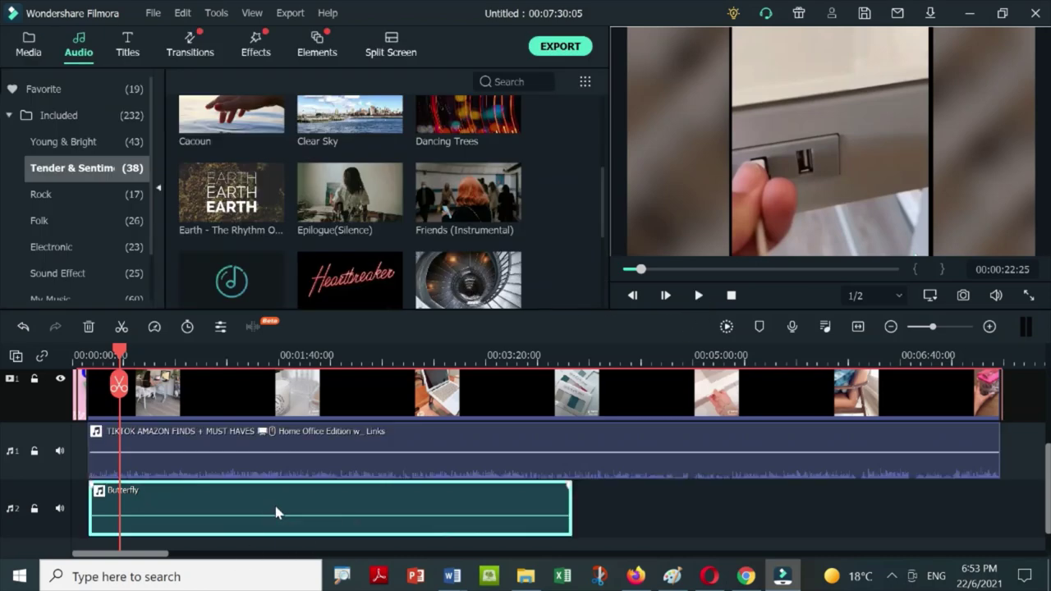
key(Delete)
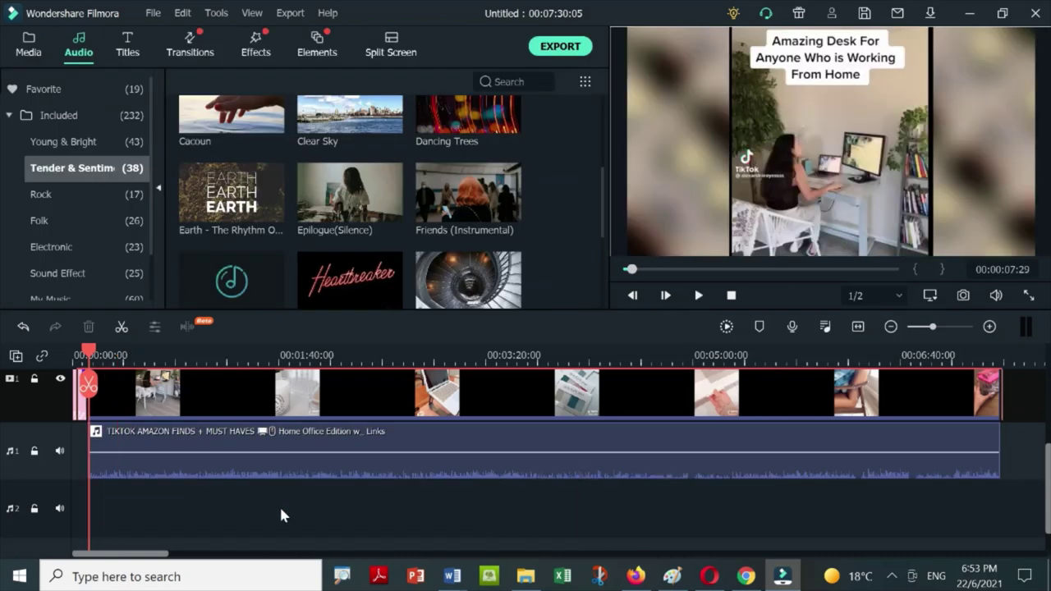
Step: Play a few seconds of the section to check the detached TikTok audio without music
click(699, 297)
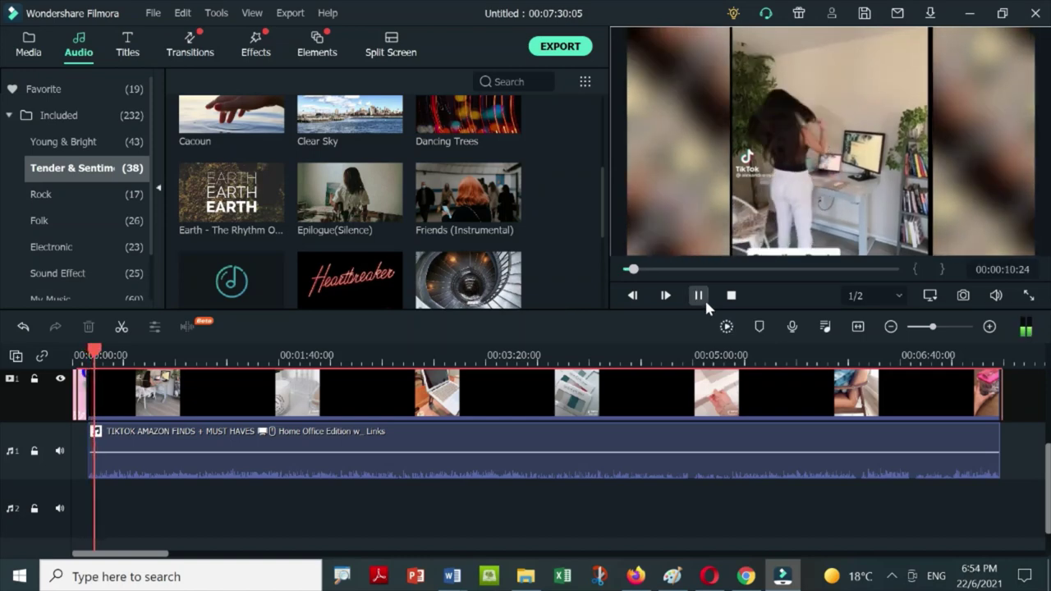
click(699, 297)
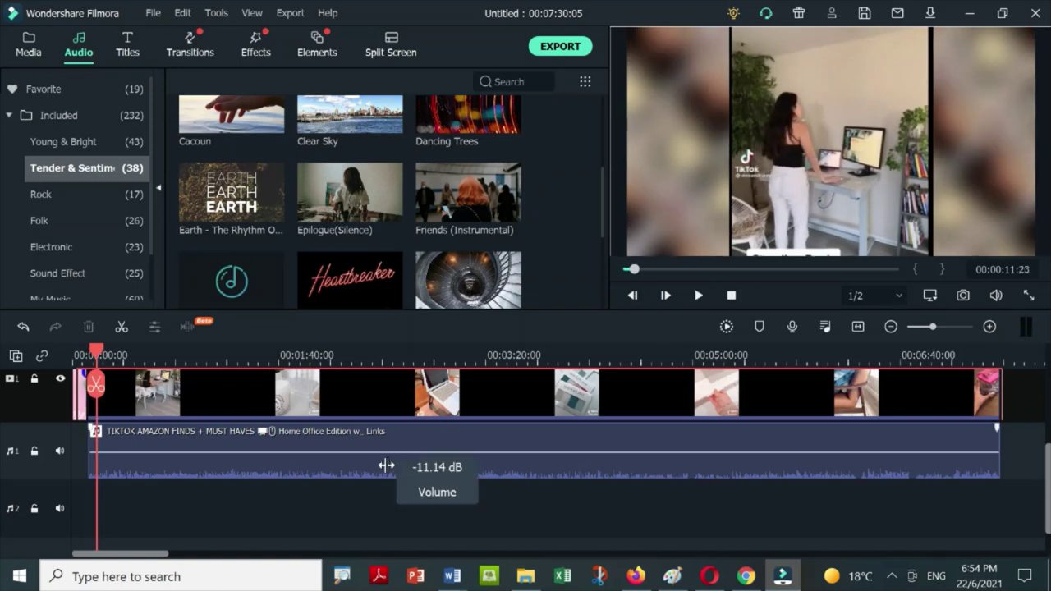
Step: Set the detached TikTok audio's background noise removal to Mid, enable Auto Normalization and apply the settings
double_click(395, 440)
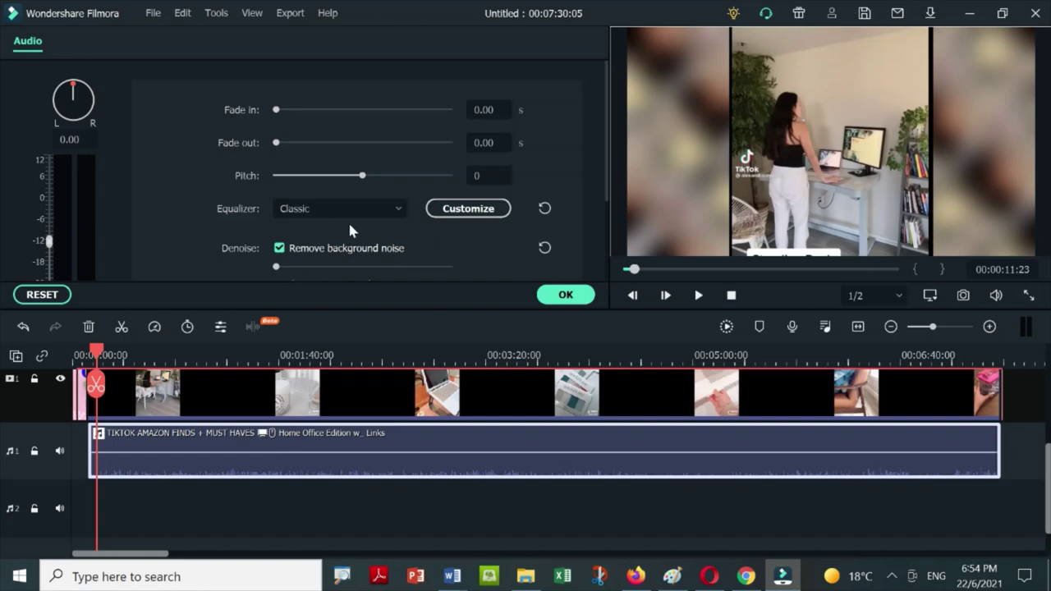
scroll(349, 229, down, 1)
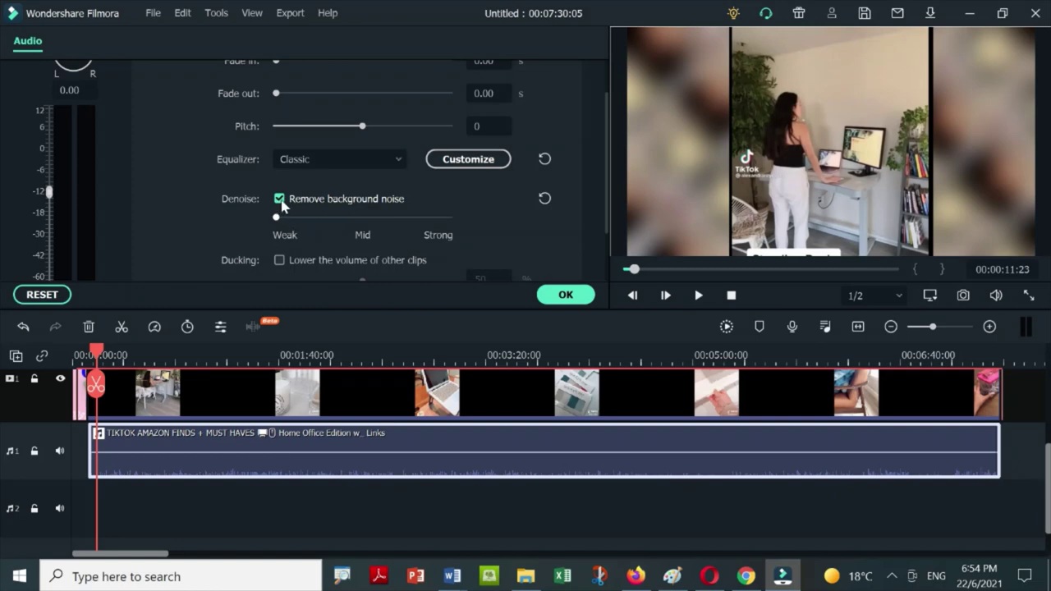
drag(277, 218, 359, 205)
scroll(358, 210, down, 1)
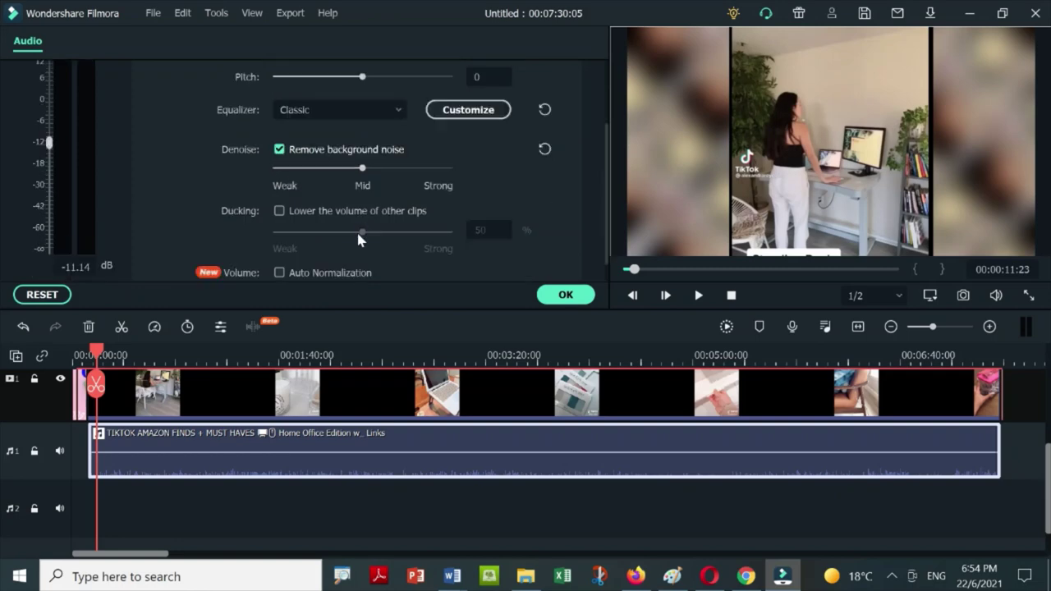
scroll(341, 263, down, 1)
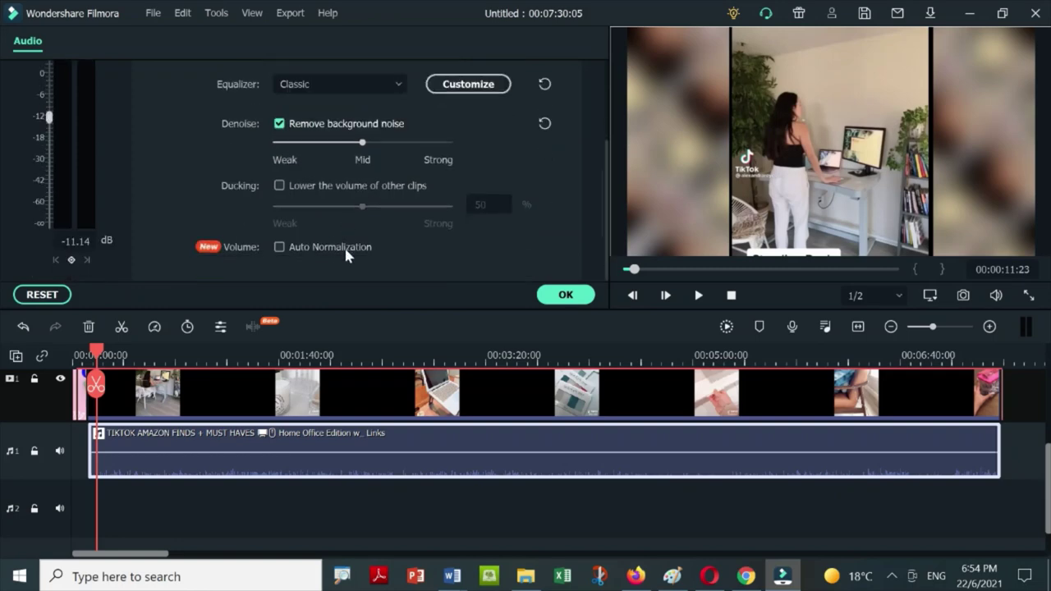
click(279, 246)
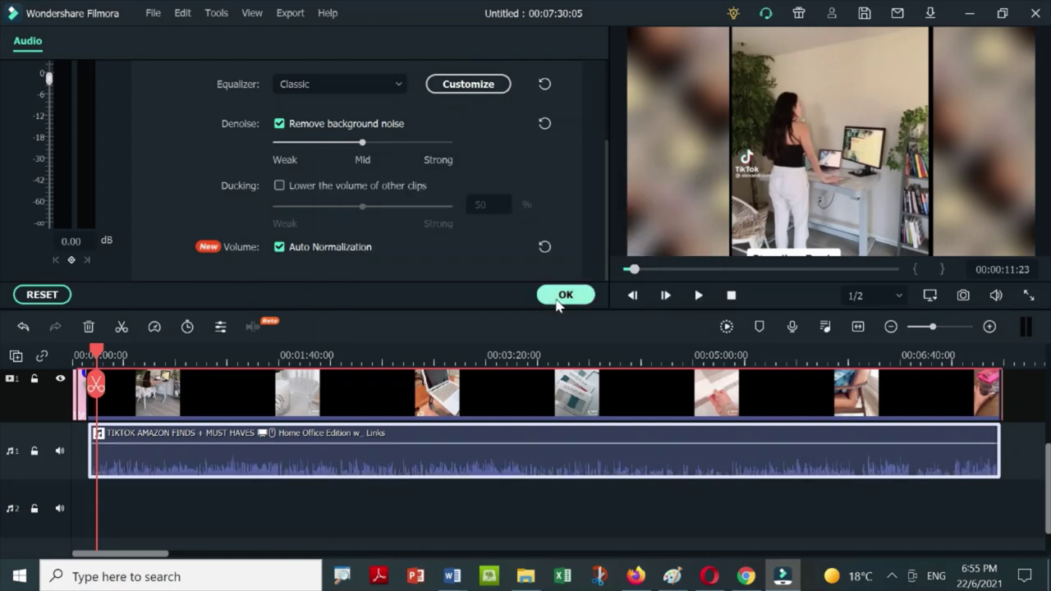
click(558, 297)
Step: Play the section for a check and turn off background noise removal for the detached TikTok audio
click(698, 295)
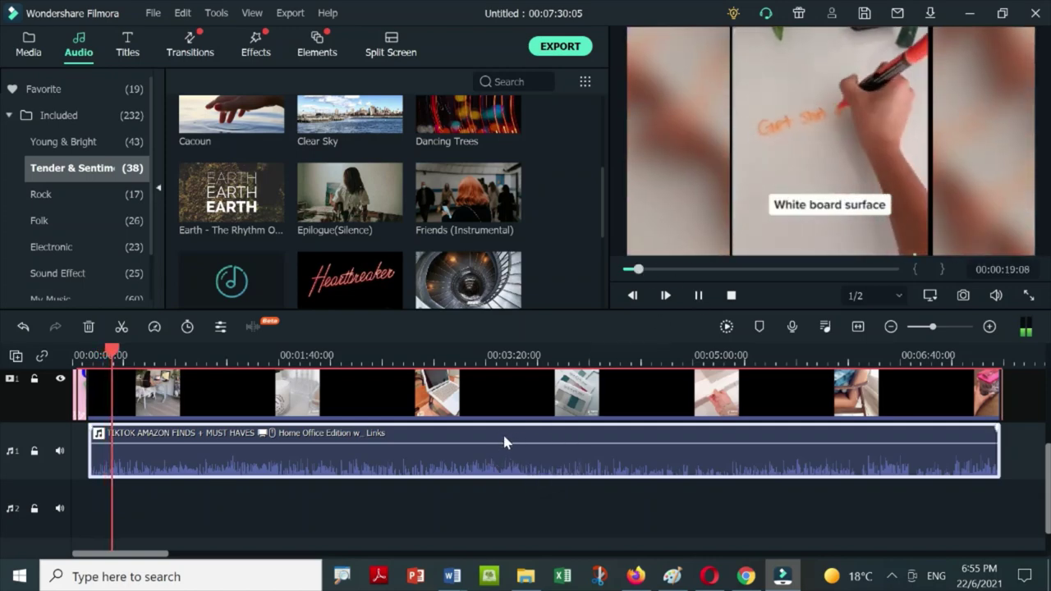
double_click(502, 435)
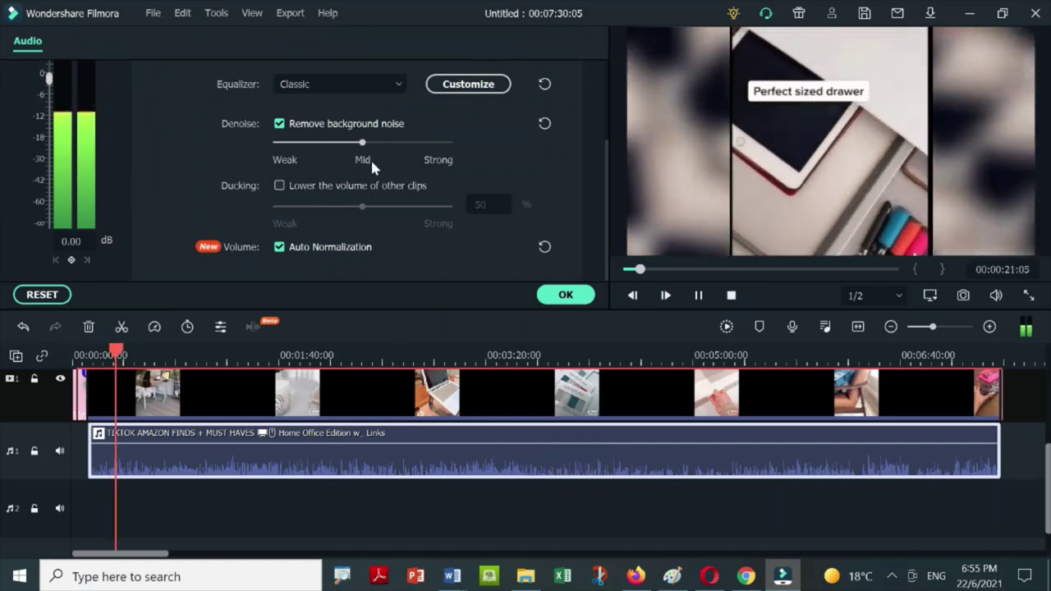
drag(361, 143, 276, 144)
click(278, 124)
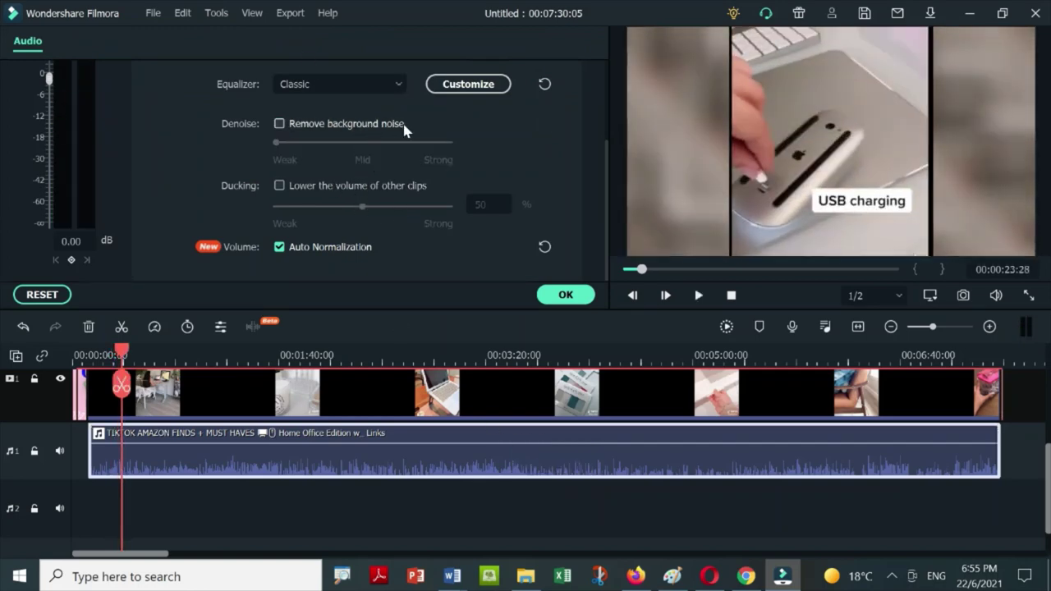
Step: Open the equalizer presets for the detached TikTok audio
scroll(398, 148, up, 2)
click(399, 134)
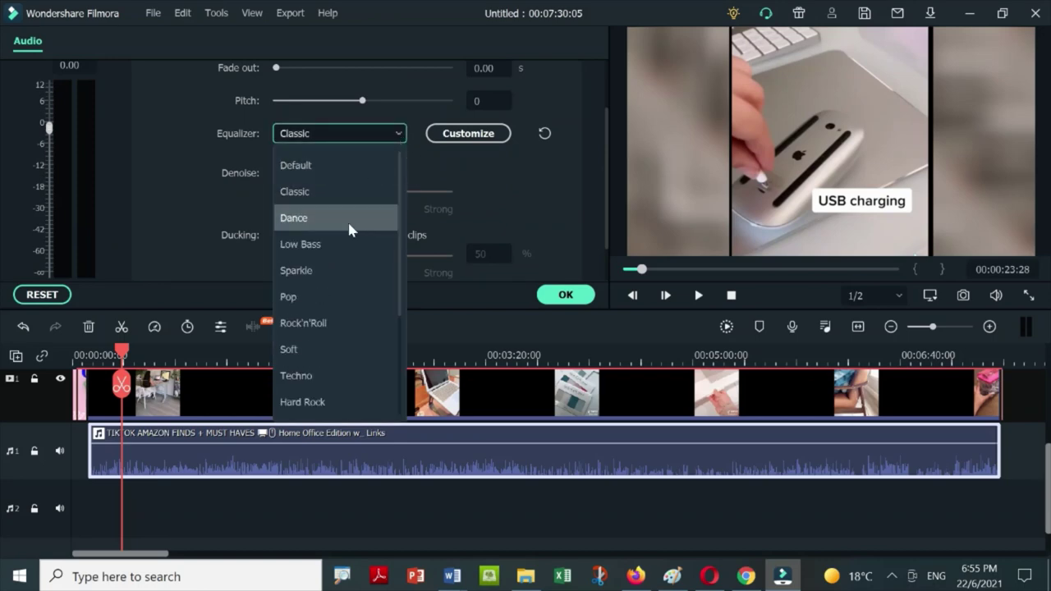